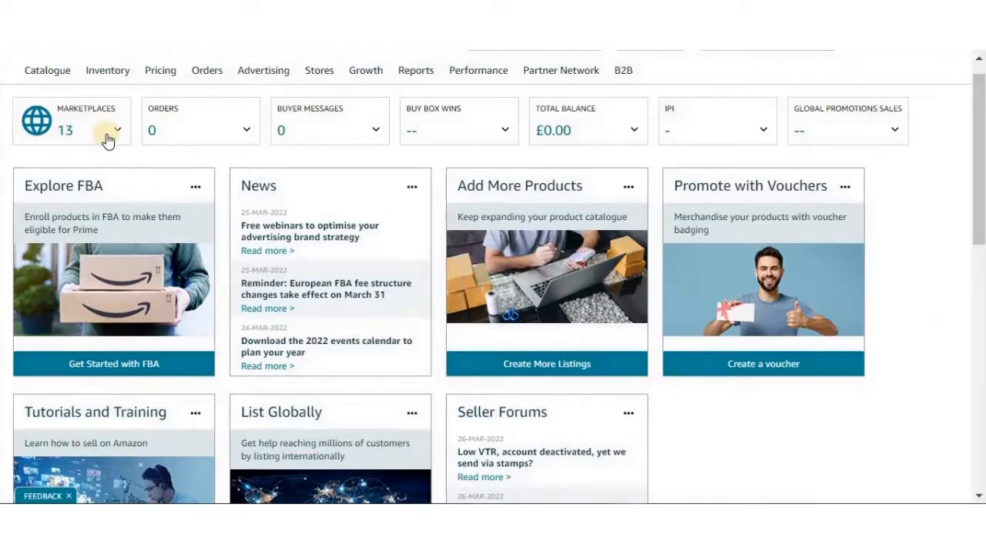
Open the Manage FBA Inventory page
{"action": "mouse_move", "coordinate": [120, 84]}
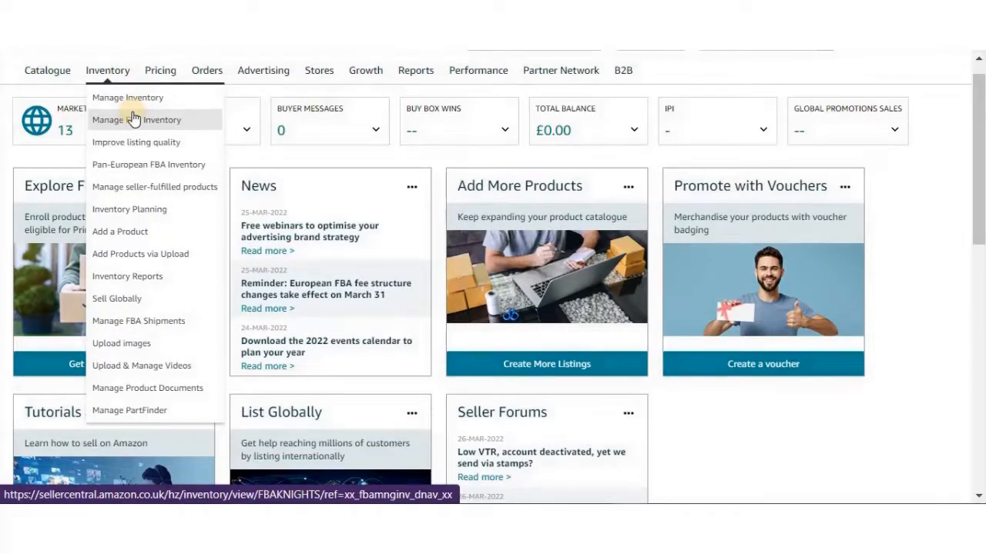
{"action": "left_click", "coordinate": [133, 119]}
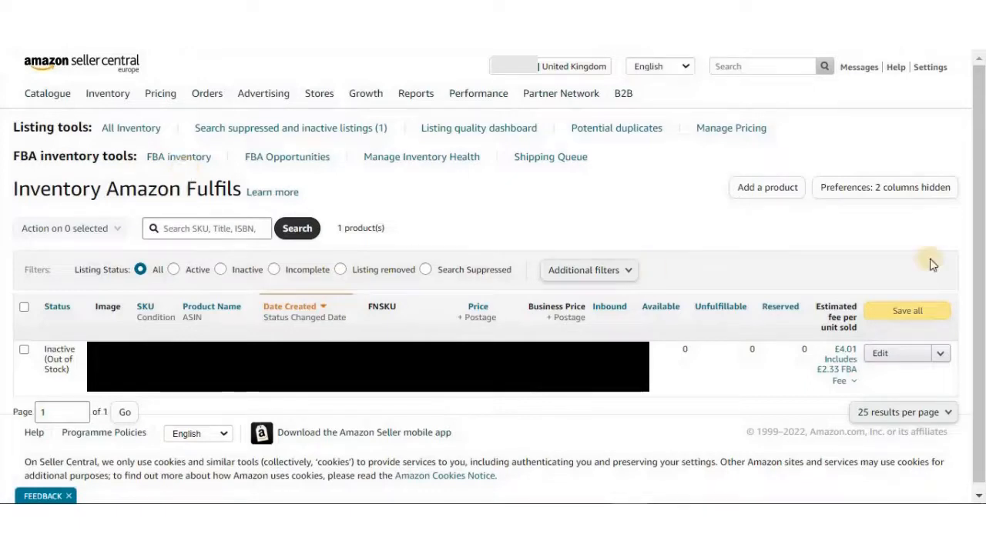
{"action": "left_click", "coordinate": [942, 355]}
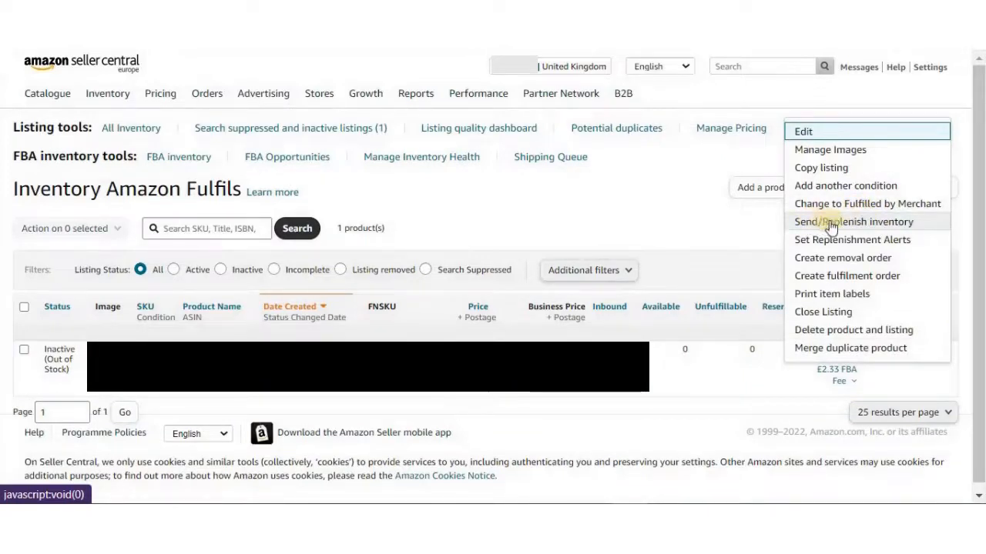
{"action": "left_click", "coordinate": [795, 414]}
{"action": "left_click", "coordinate": [24, 349]}
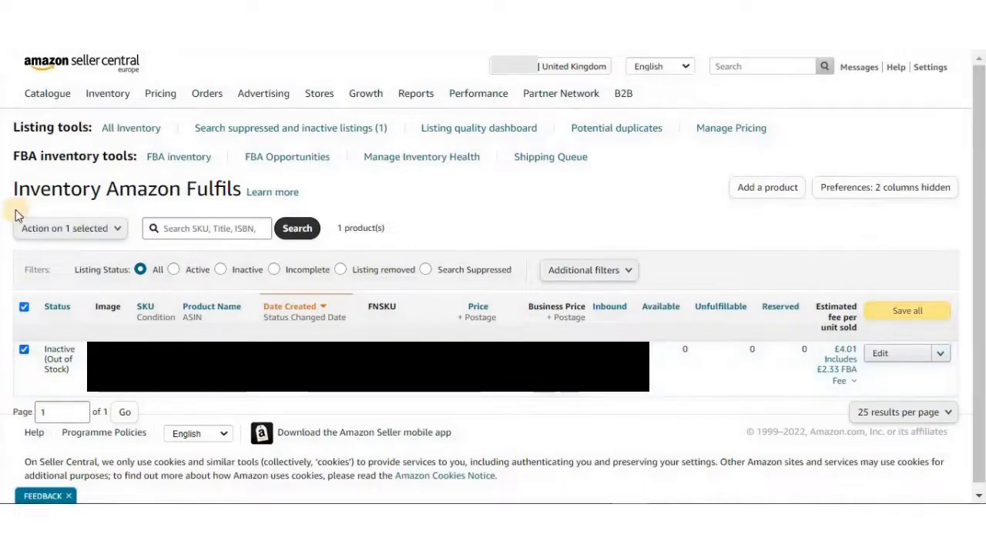
{"action": "left_click", "coordinate": [89, 237]}
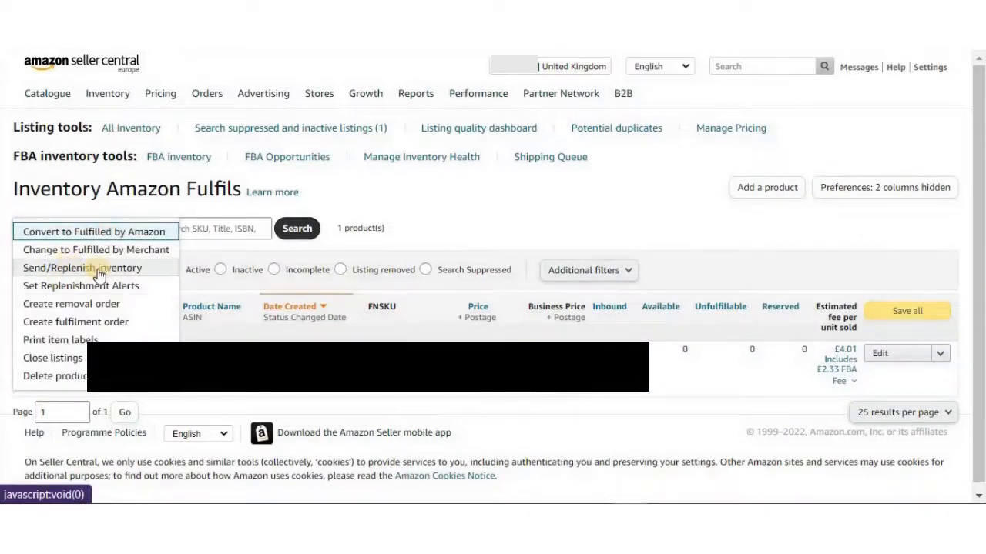
{"action": "left_click", "coordinate": [795, 416]}
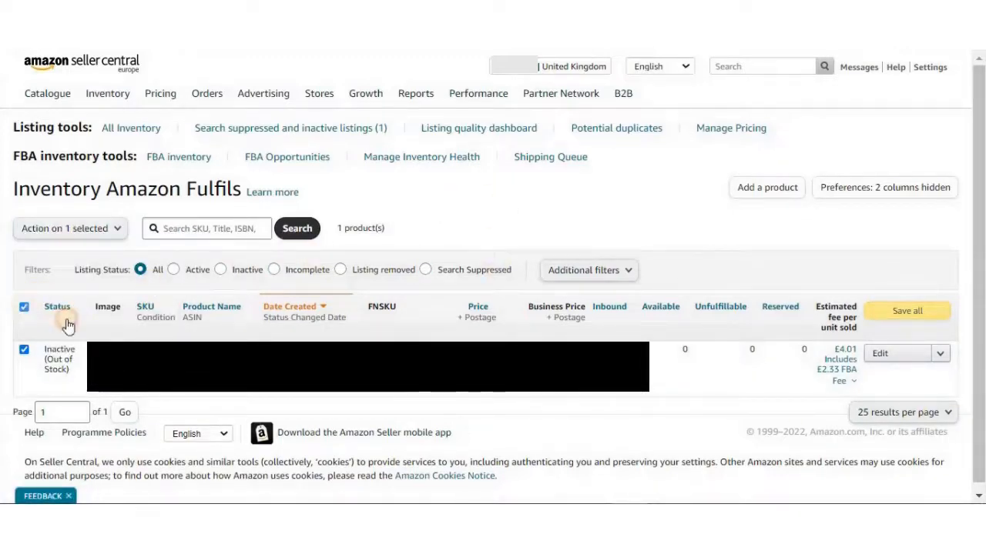
{"action": "left_click", "coordinate": [24, 307]}
{"action": "left_click", "coordinate": [940, 355]}
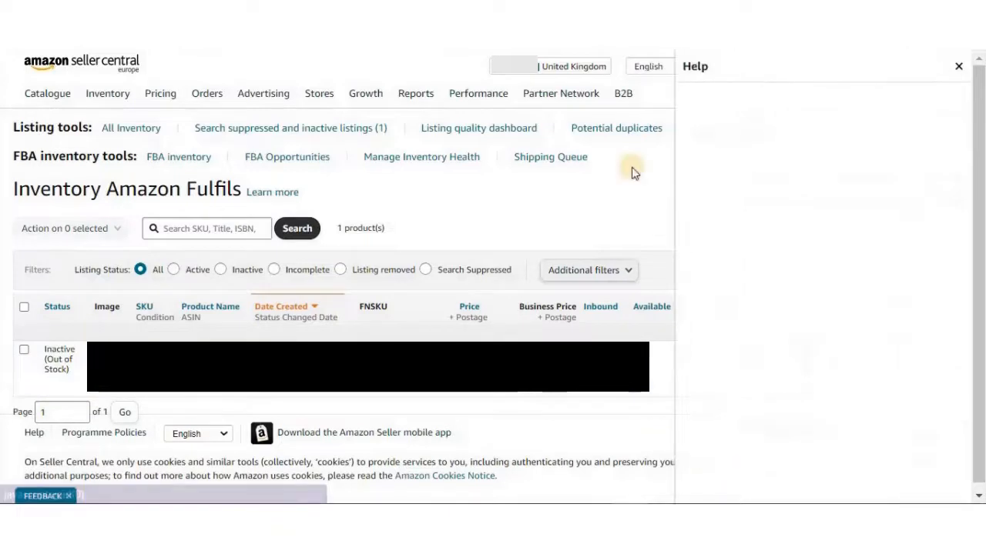
{"action": "left_click", "coordinate": [959, 67]}
Choose Send/Replenish inventory for the out-of-stock product in the FBA inventory list
{"action": "left_click", "coordinate": [939, 354]}
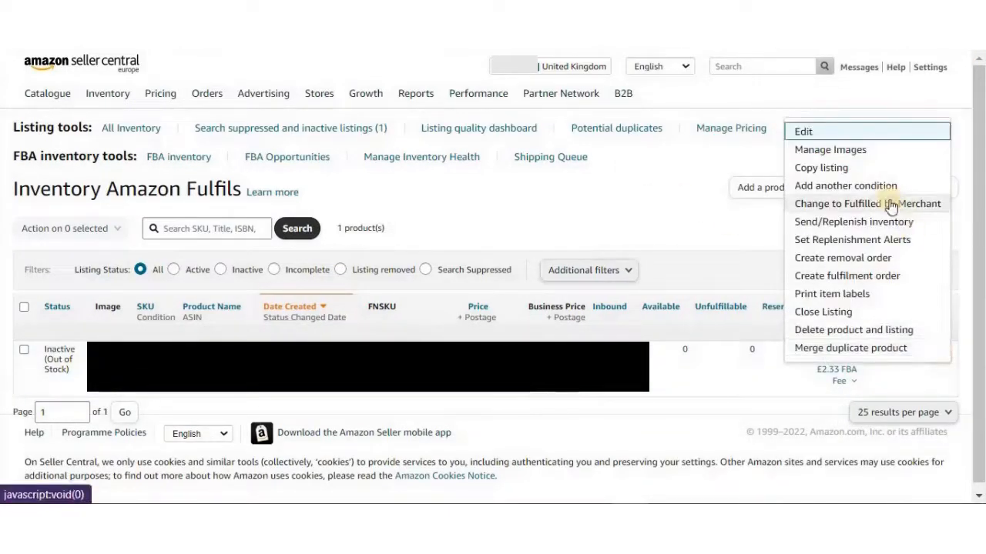
{"action": "left_click", "coordinate": [835, 224]}
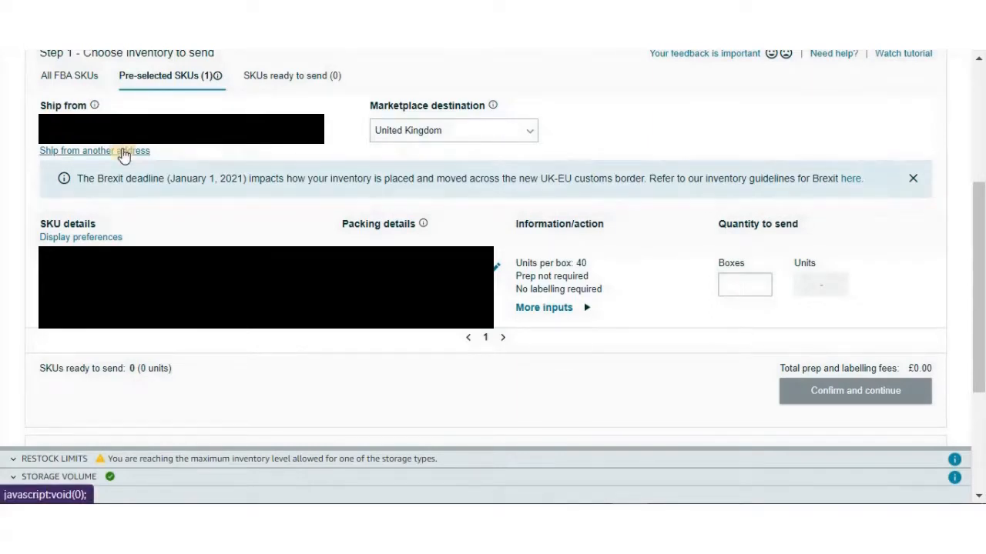
Start adding a new ship-from contact with China as the country/region
{"action": "left_click", "coordinate": [124, 152]}
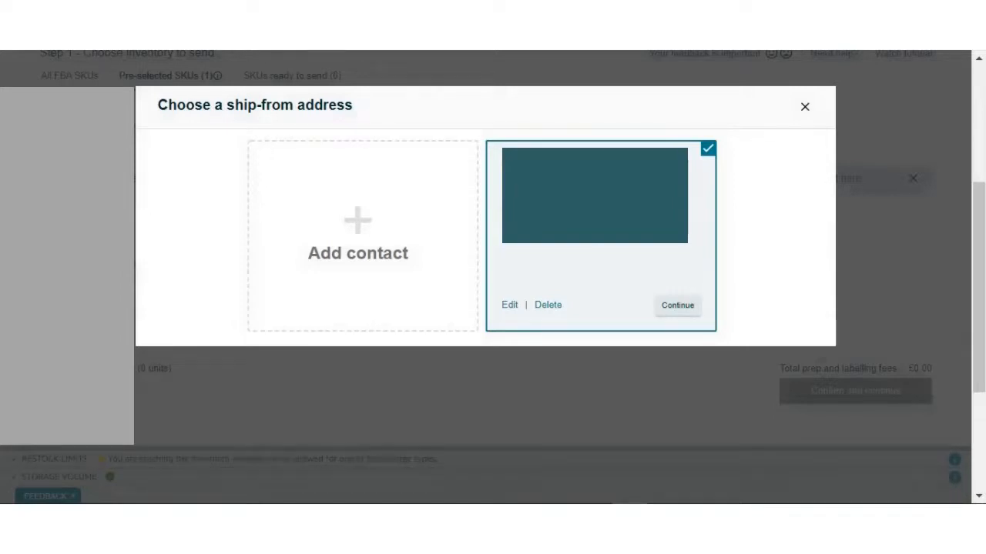
{"action": "left_click", "coordinate": [358, 227]}
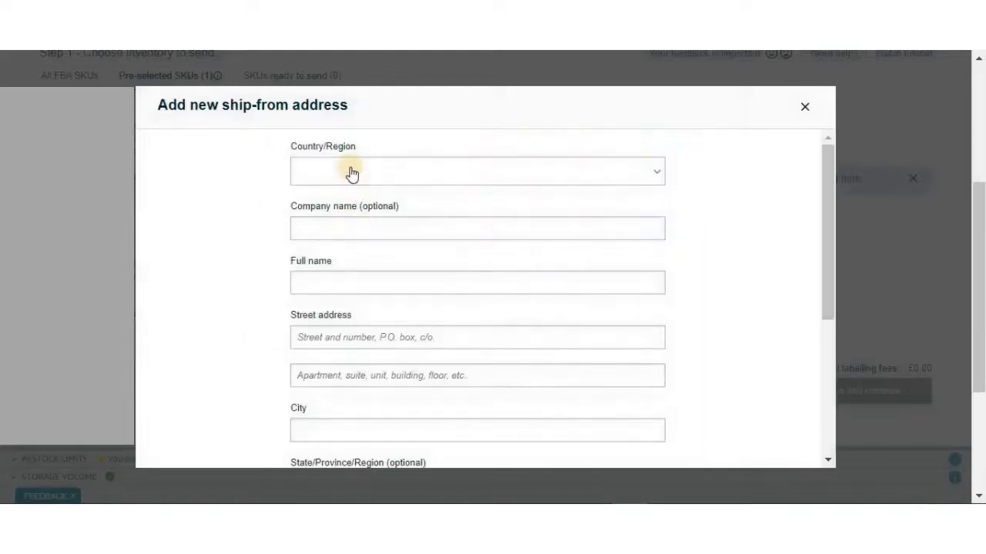
{"action": "left_click", "coordinate": [352, 173]}
{"action": "left_click", "coordinate": [352, 173]}
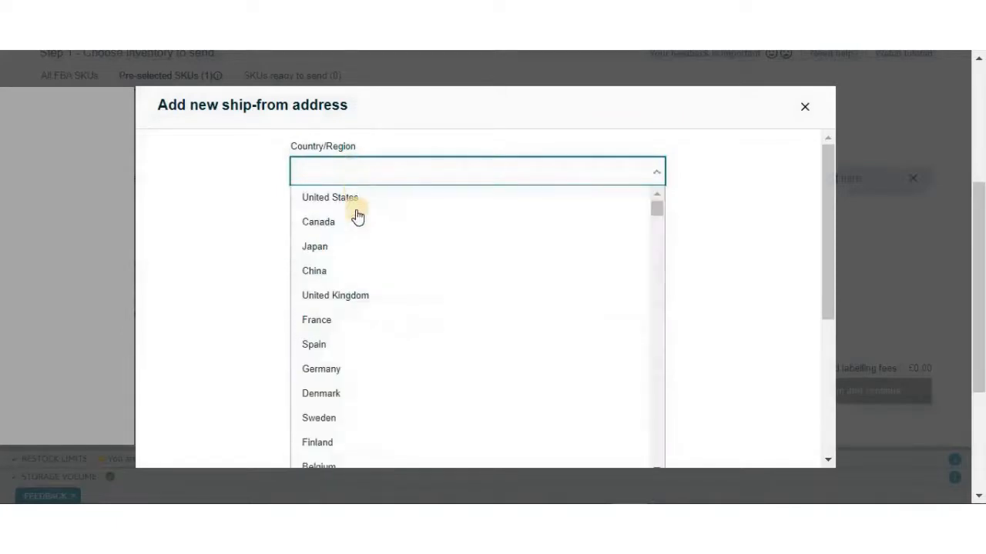
{"action": "left_click", "coordinate": [352, 266]}
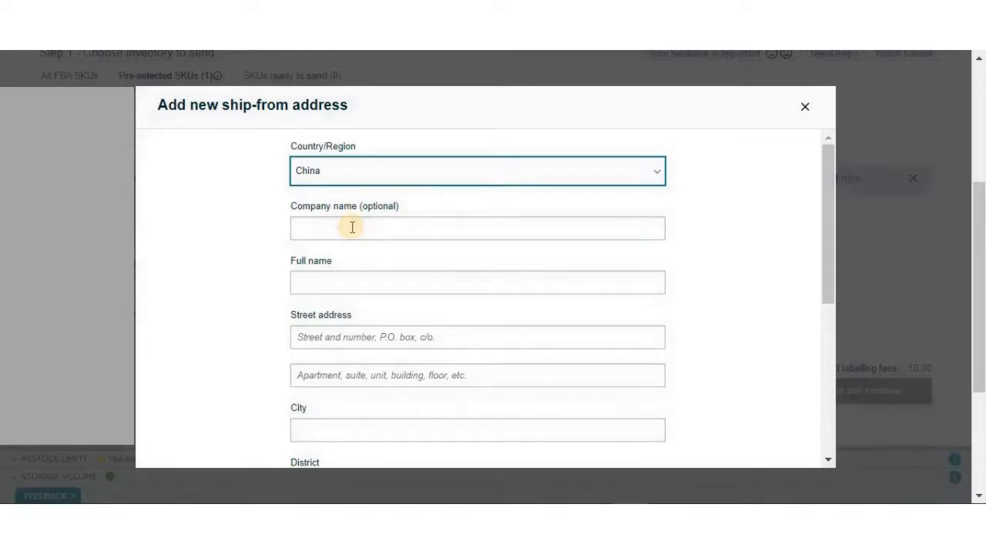
Examine the name, address, phone and e-mail fields of the new ship-from address form
{"action": "left_click", "coordinate": [348, 283]}
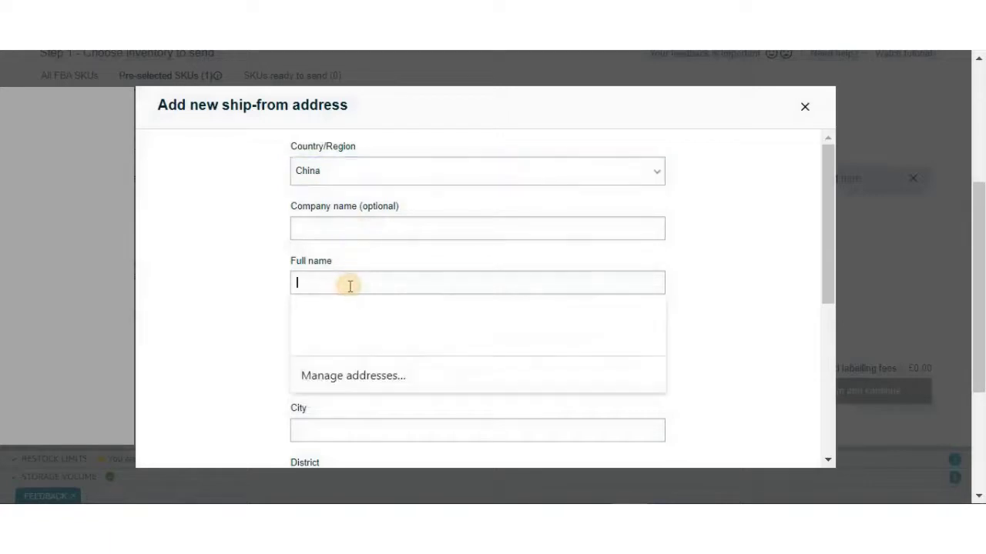
{"action": "left_click", "coordinate": [326, 275]}
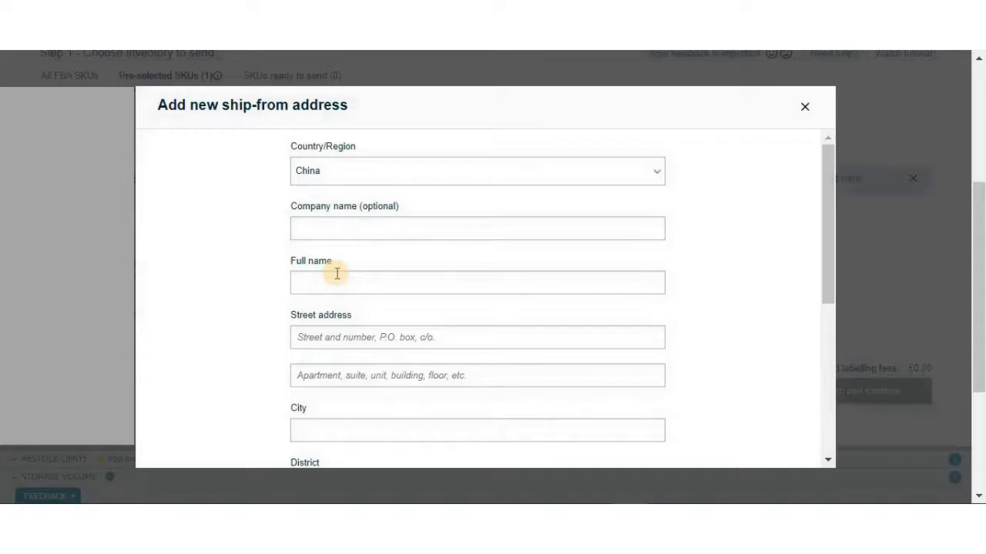
{"action": "scroll", "coordinate": [337, 273], "scroll_direction": "down", "scroll_amount": 2}
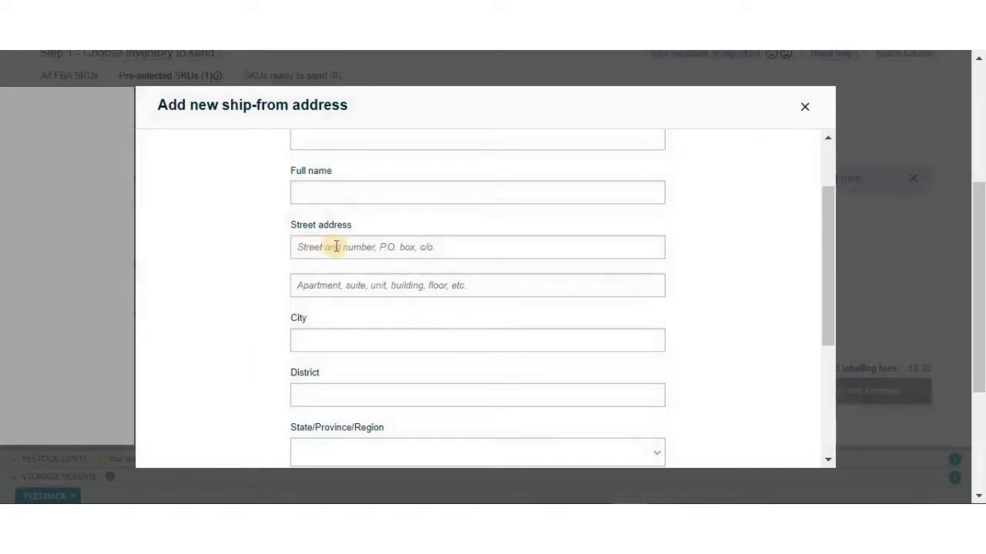
{"action": "scroll", "coordinate": [338, 250], "scroll_direction": "down", "scroll_amount": 2}
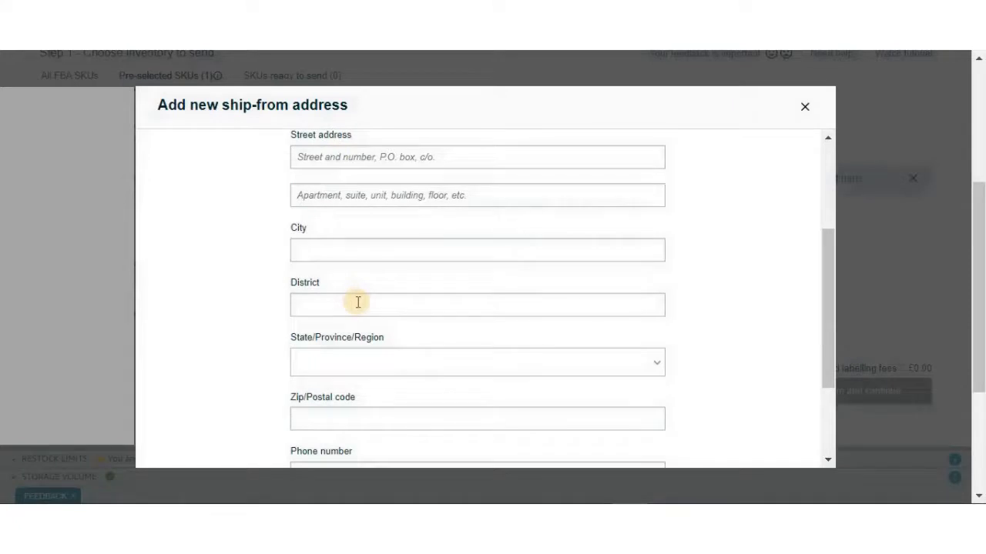
{"action": "left_click", "coordinate": [374, 354]}
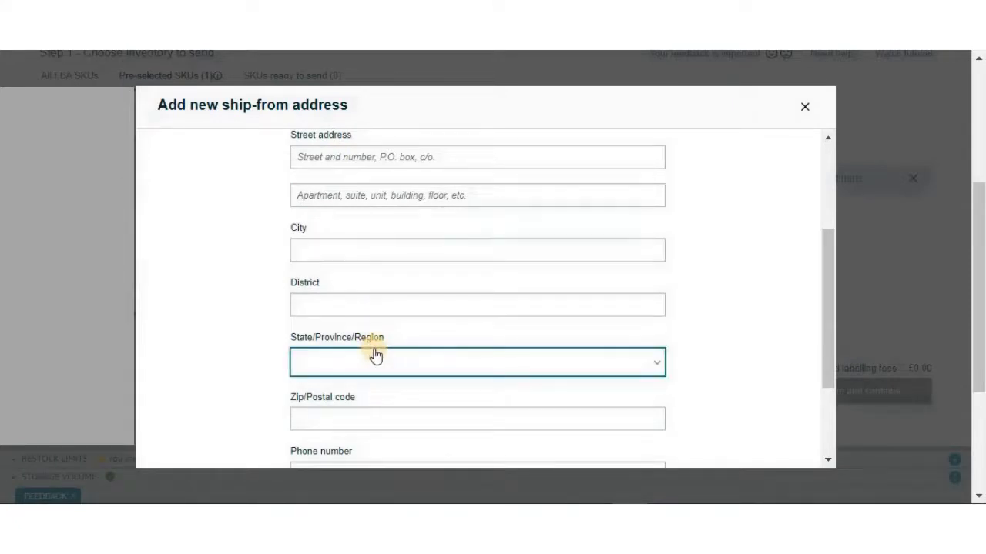
{"action": "scroll", "coordinate": [375, 339], "scroll_direction": "down", "scroll_amount": 2}
{"action": "scroll", "coordinate": [339, 327], "scroll_direction": "down", "scroll_amount": 1}
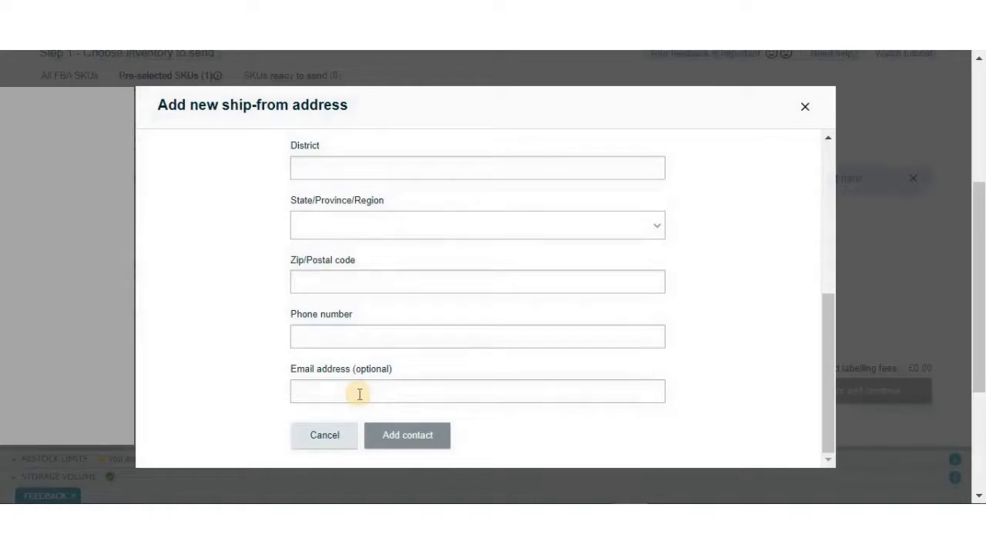
Cancel the new contact and continue with the existing ship-from address
{"action": "left_click", "coordinate": [323, 436]}
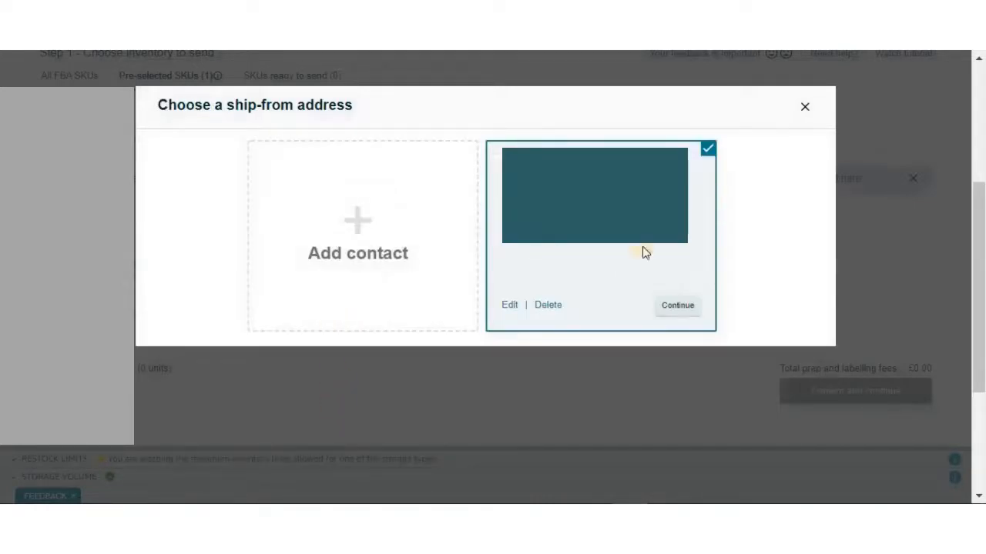
{"action": "left_click", "coordinate": [691, 306]}
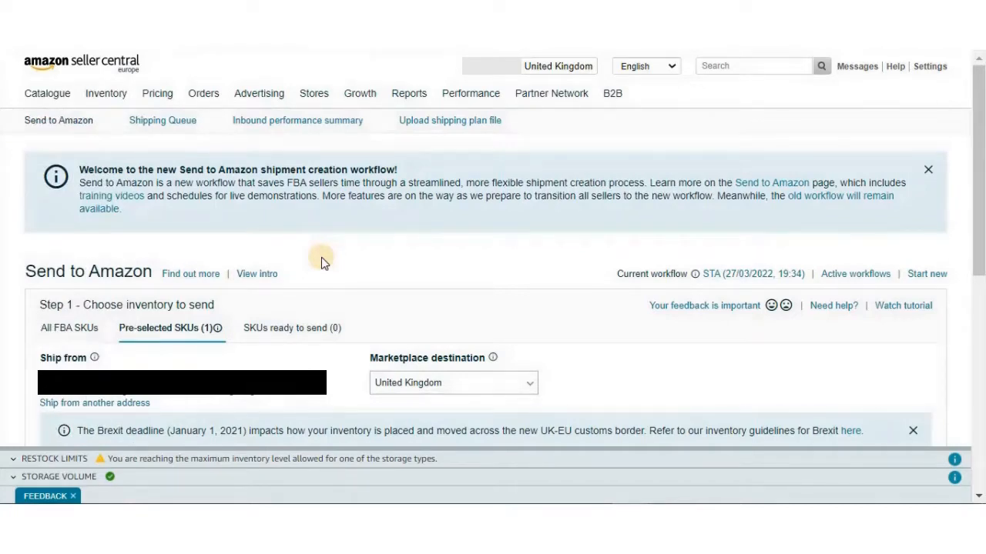
Open Manage FBA Inventory in a new tab and choose Send/Replenish inventory for the listed product
{"action": "mouse_move", "coordinate": [118, 94]}
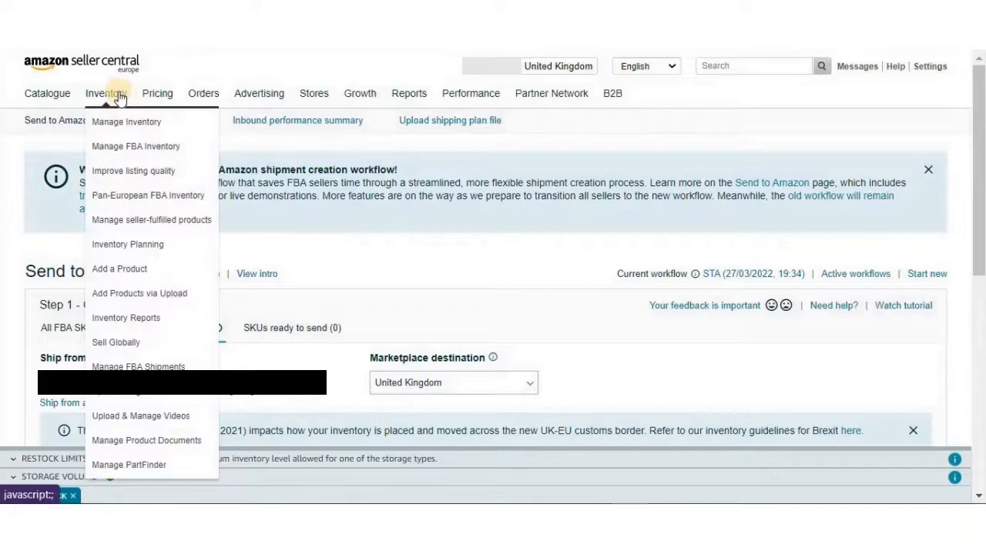
{"action": "right_click", "coordinate": [161, 148]}
{"action": "left_click", "coordinate": [181, 159]}
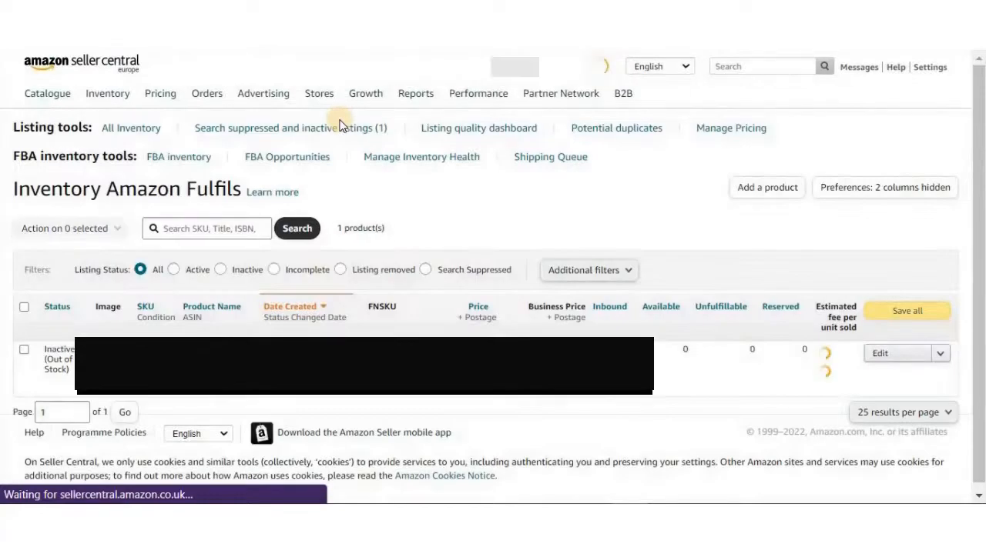
{"action": "left_click", "coordinate": [943, 356]}
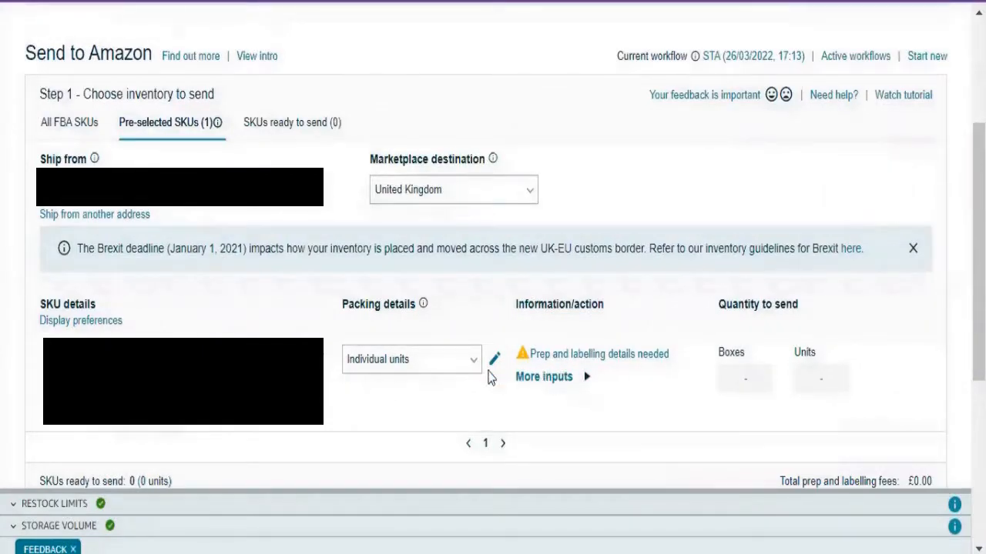
Create a new case pack template with a name, 40 units per box, dimensions 50 x 46 x 52 cm and box weight 15.75 kg
{"action": "left_click", "coordinate": [453, 366]}
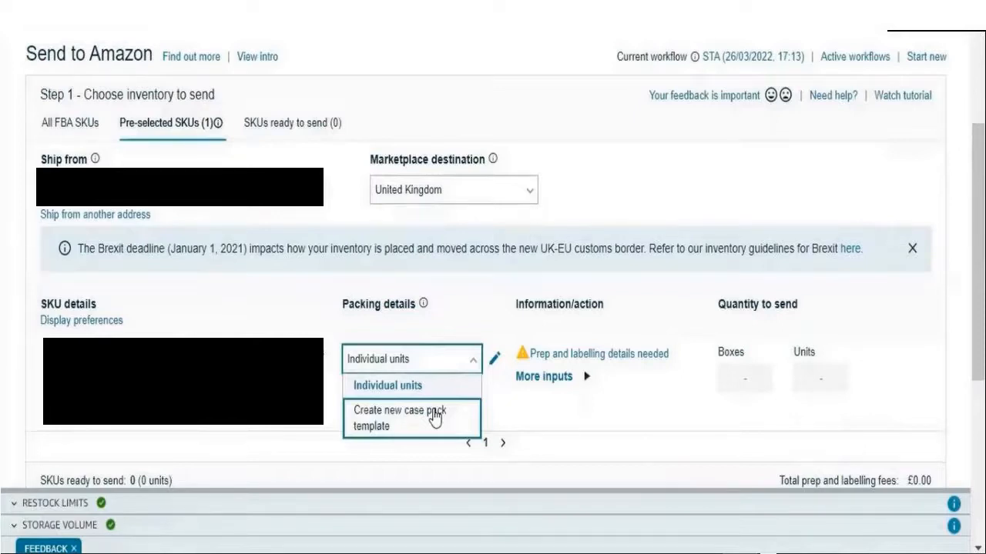
{"action": "left_click", "coordinate": [435, 418]}
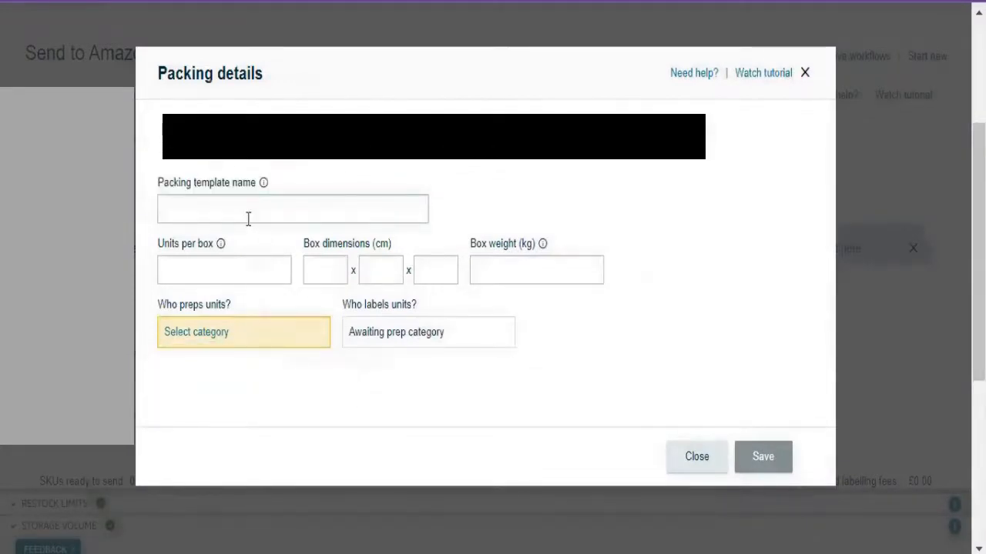
{"action": "key", "text": "ctrl+v"}
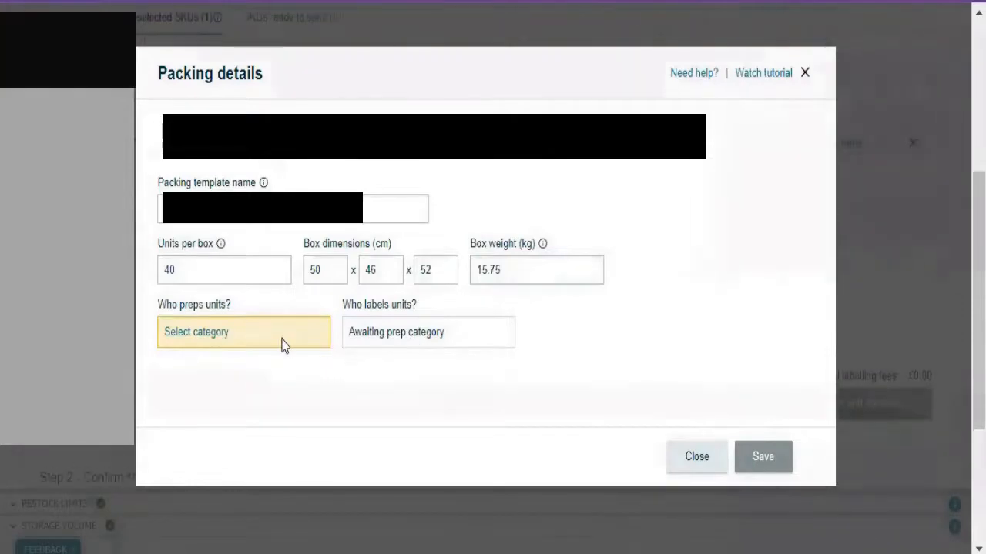
Set the prep category to No prep needed and save the packing template
{"action": "left_click", "coordinate": [194, 334]}
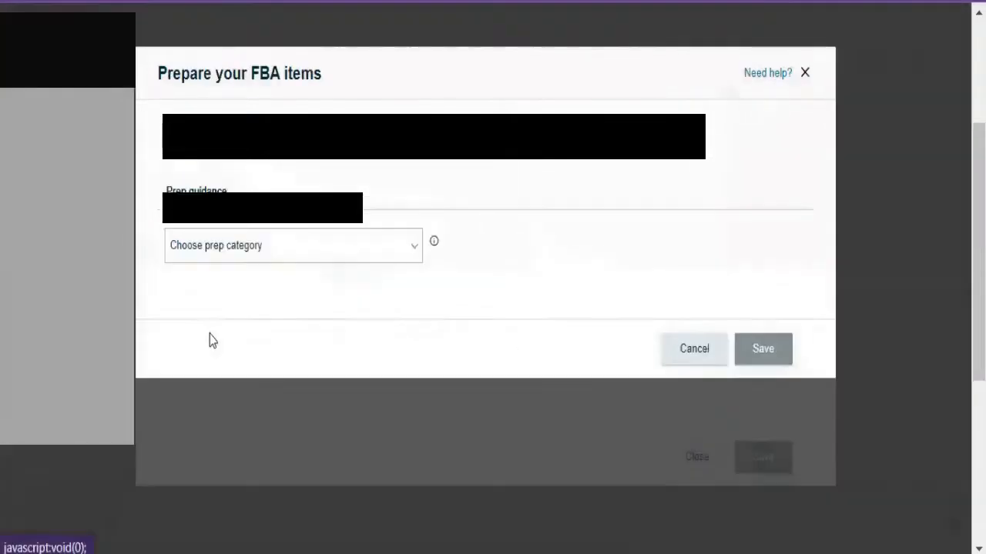
{"action": "left_click", "coordinate": [326, 257]}
{"action": "scroll", "coordinate": [287, 222], "scroll_direction": "down", "scroll_amount": 5}
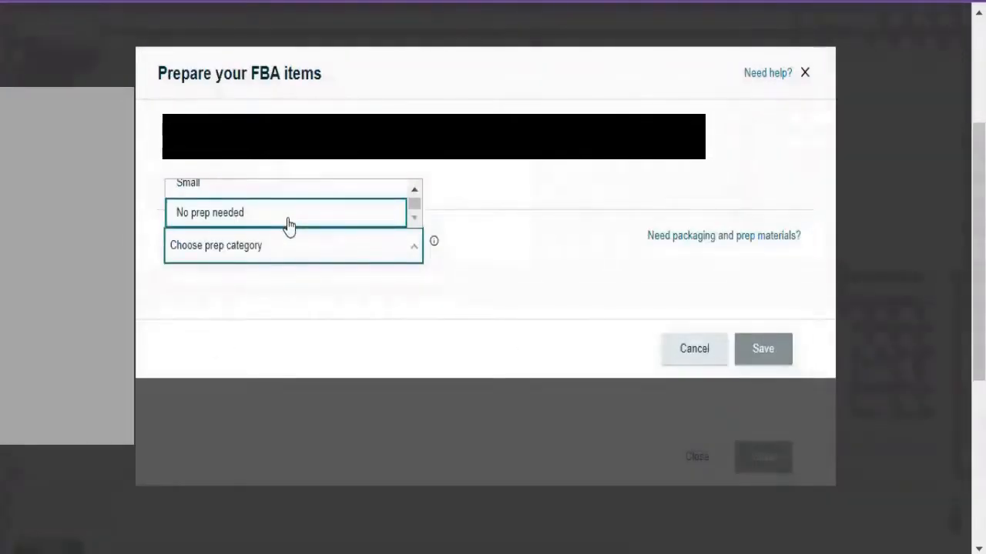
{"action": "left_click", "coordinate": [287, 222]}
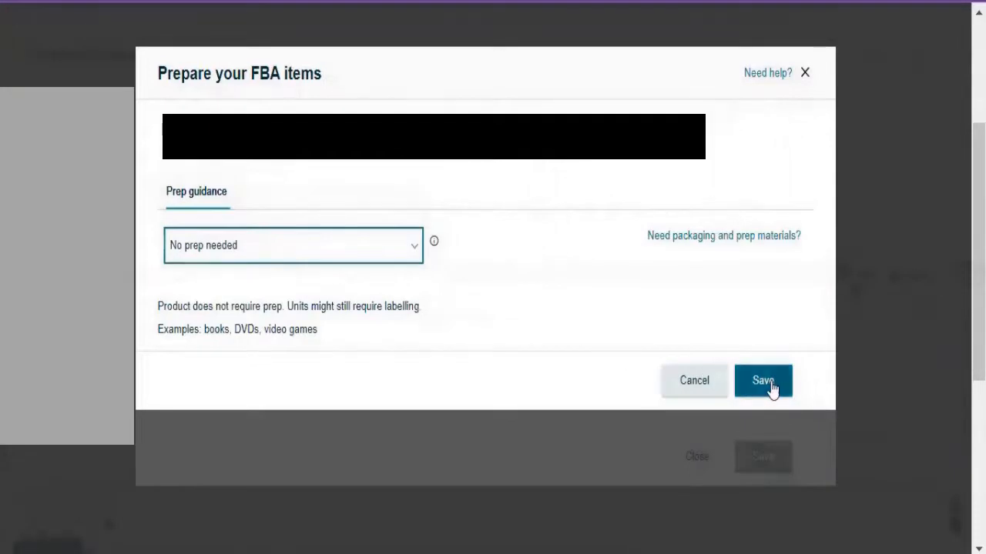
{"action": "left_click", "coordinate": [771, 389]}
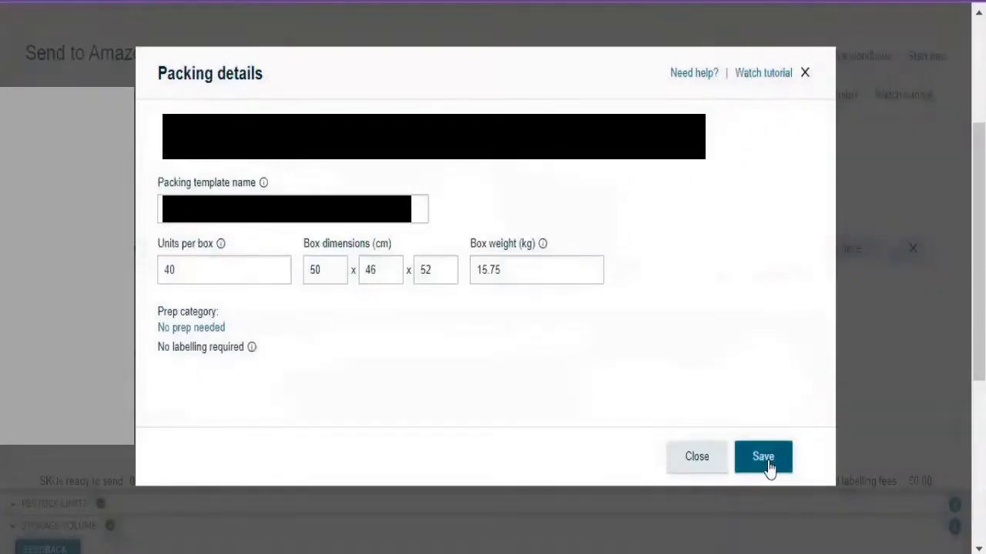
{"action": "left_click", "coordinate": [763, 466]}
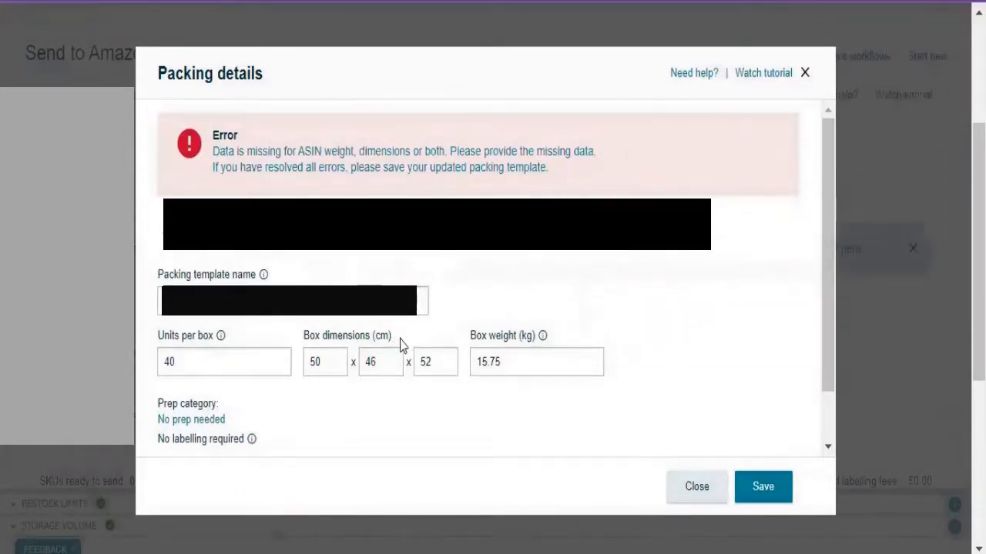
Provide the missing product package data as 16 x 16 x 8 cm with a weight of 0.37 kg and save it
{"action": "left_click", "coordinate": [331, 153]}
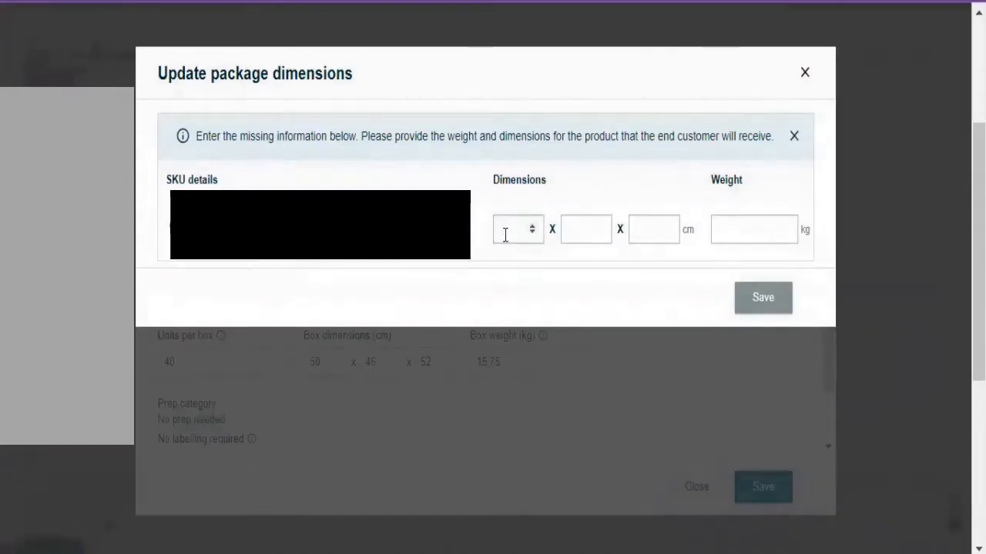
{"action": "left_click", "coordinate": [506, 234]}
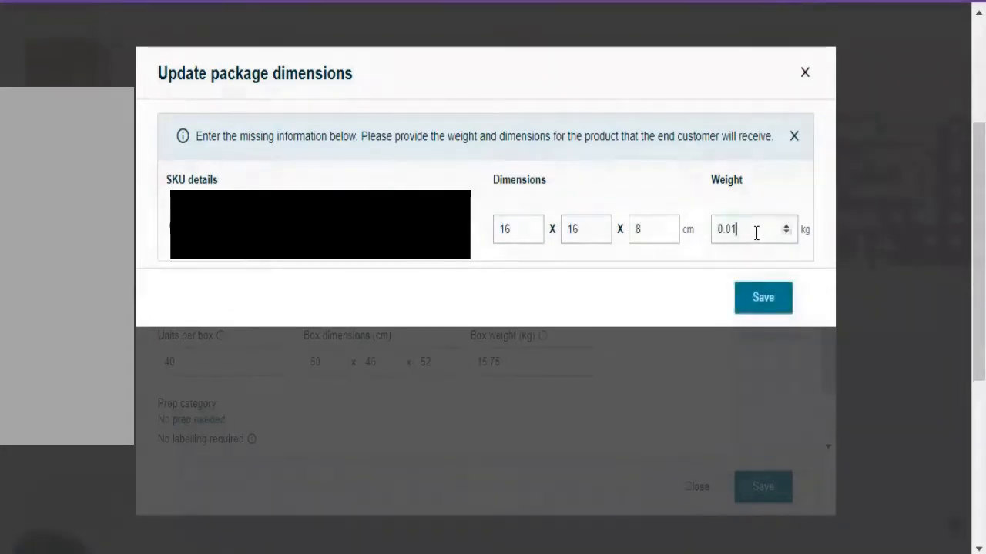
{"action": "key", "text": "BackSpace"}
{"action": "key", "text": "BackSpace"}
{"action": "key", "text": "BackSpace"}
{"action": "key", "text": "BackSpace"}
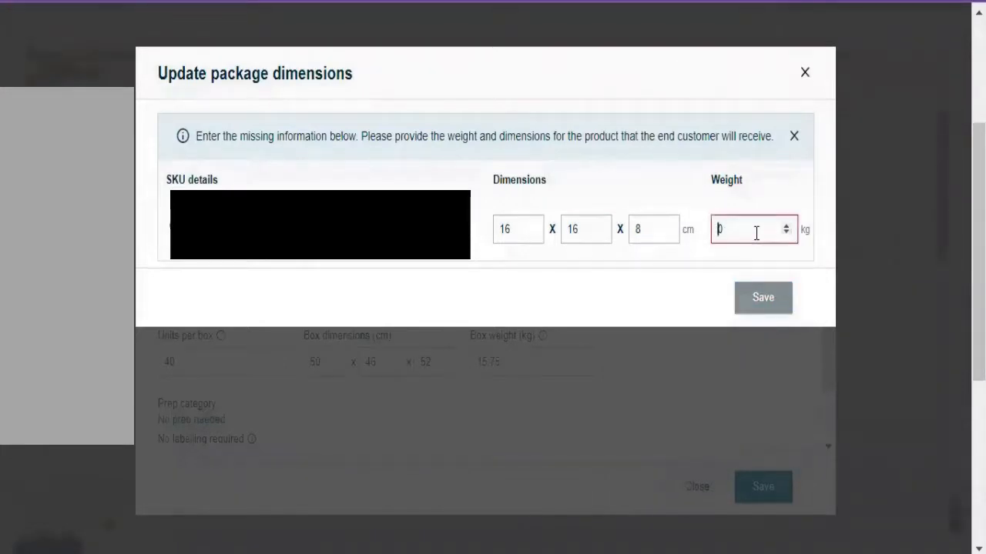
{"action": "type", "text": "3"}
{"action": "key", "text": "BackSpace"}
{"action": "type", "text": ".37"}
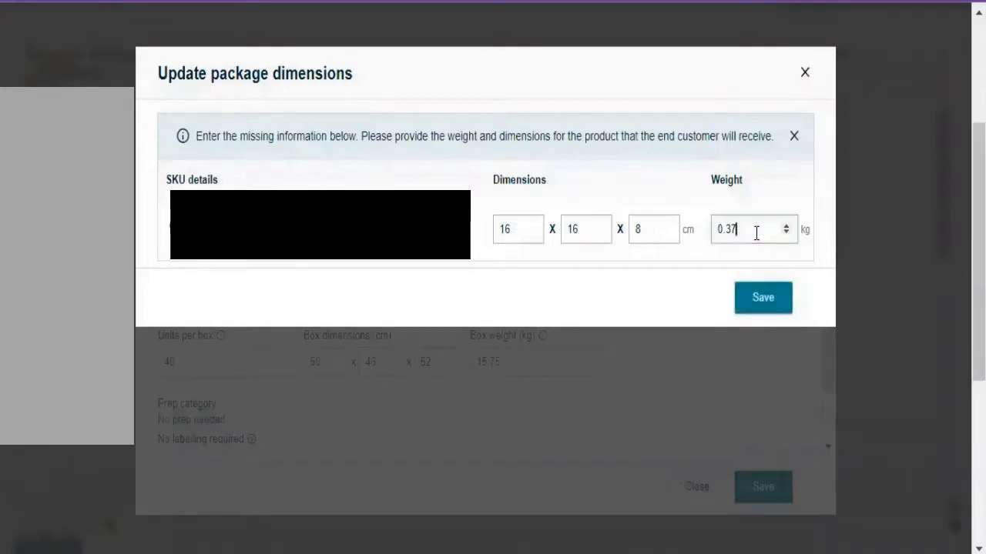
{"action": "left_click", "coordinate": [763, 300]}
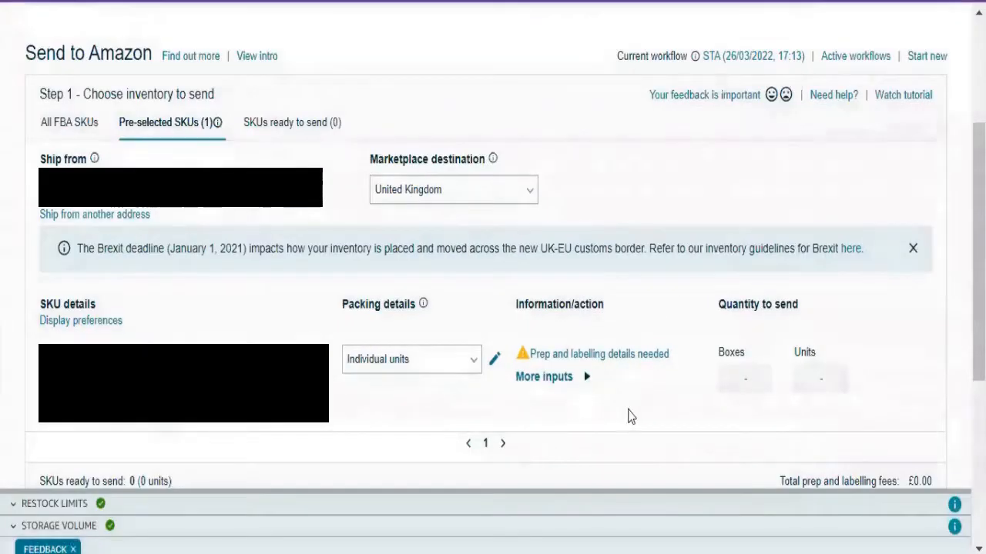
Apply the saved case pack template to the SKU, mark 25 boxes as ready to send and confirm the inventory
{"action": "left_click", "coordinate": [459, 362]}
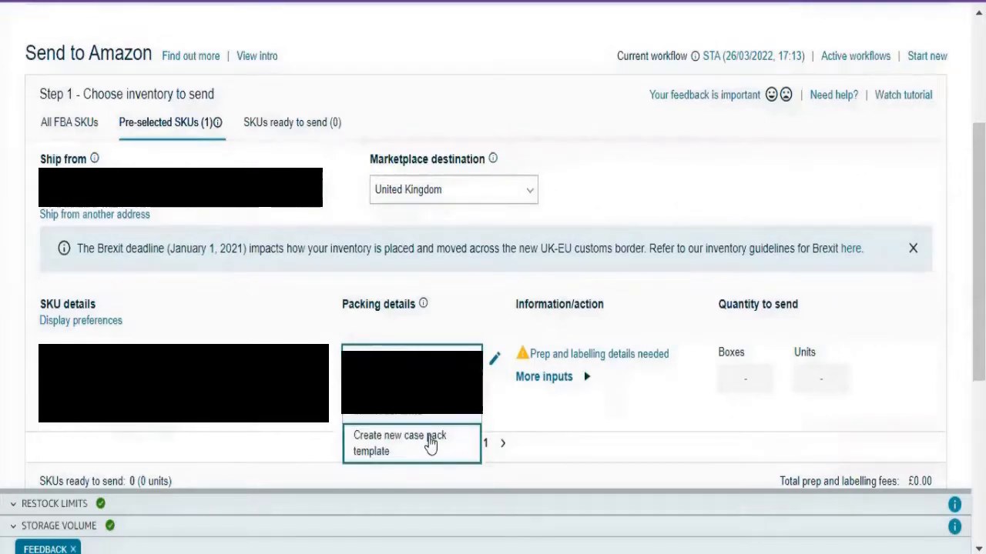
{"action": "left_click", "coordinate": [422, 402]}
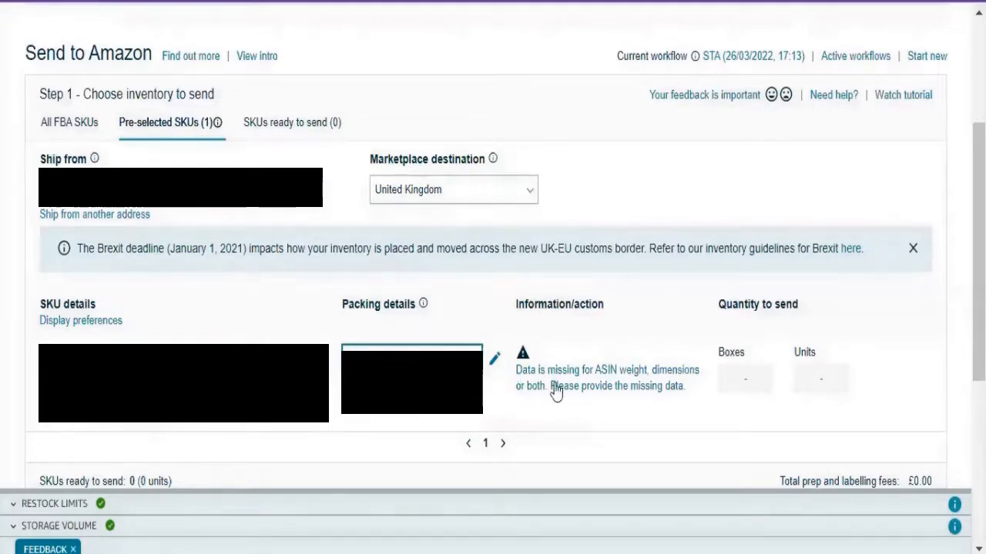
{"action": "scroll", "coordinate": [740, 301], "scroll_direction": "down", "scroll_amount": 2}
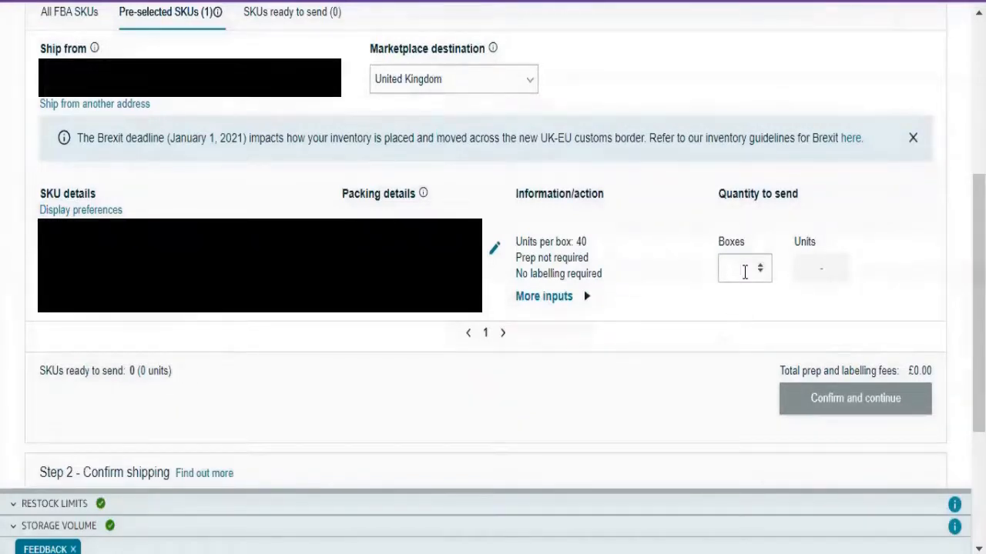
{"action": "type", "text": "25"}
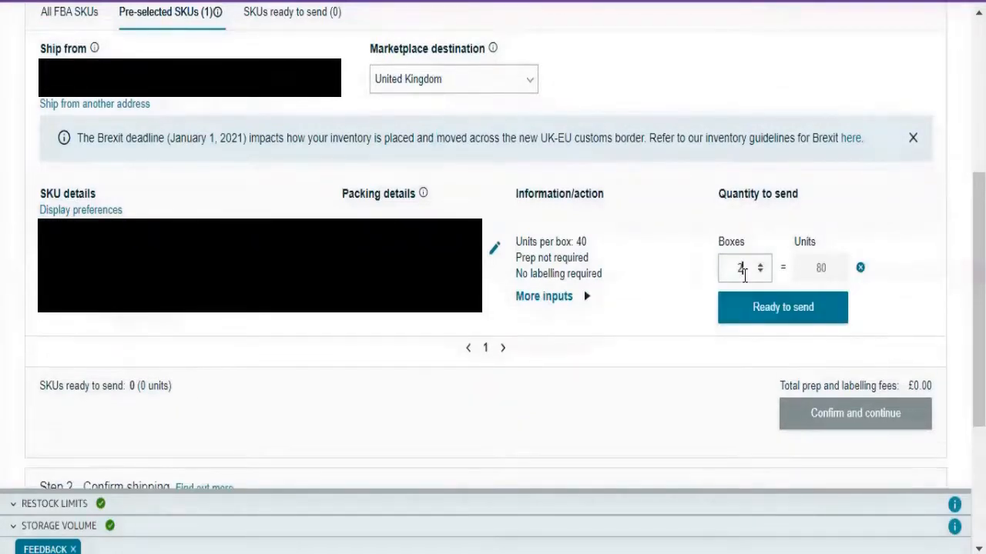
{"action": "left_click", "coordinate": [766, 312]}
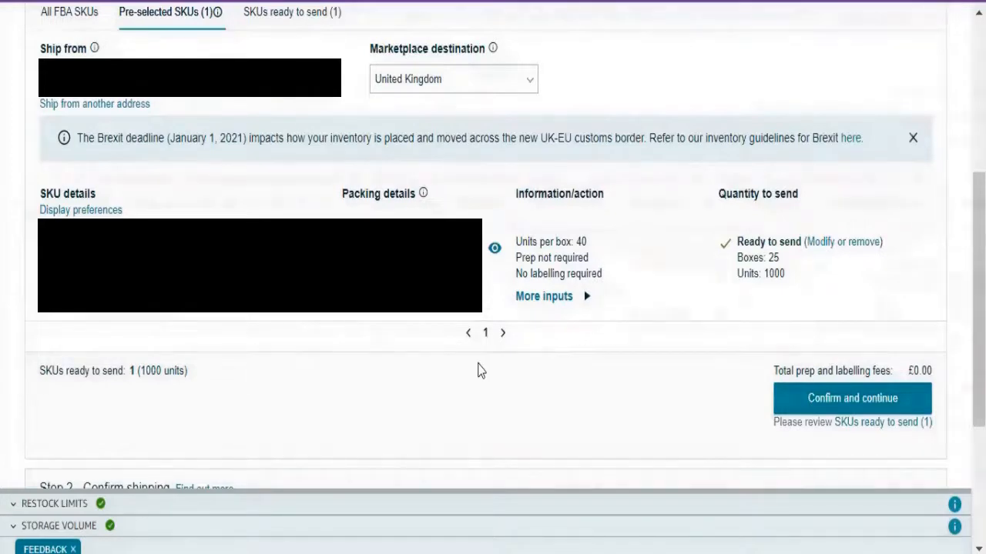
{"action": "left_click", "coordinate": [789, 395]}
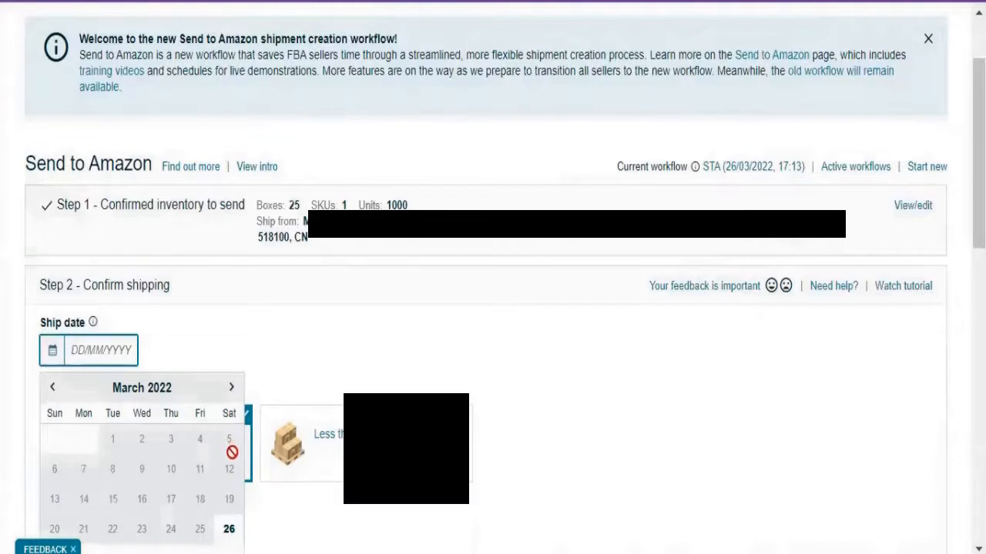
Set the ship date to 31/03/2022, keeping Small parcel delivery (SPD) as the shipping mode
{"action": "scroll", "coordinate": [217, 426], "scroll_direction": "down", "scroll_amount": 3}
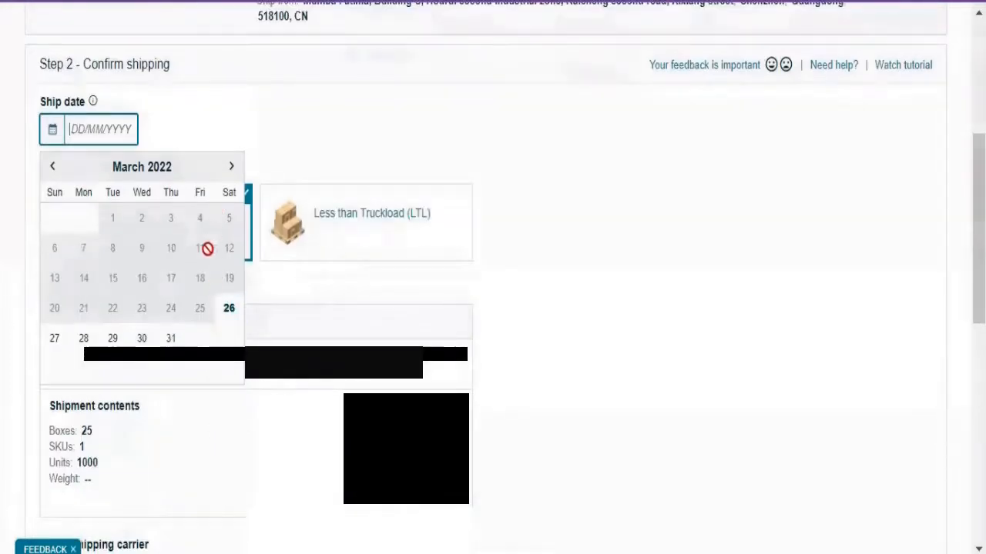
{"action": "left_click", "coordinate": [171, 339]}
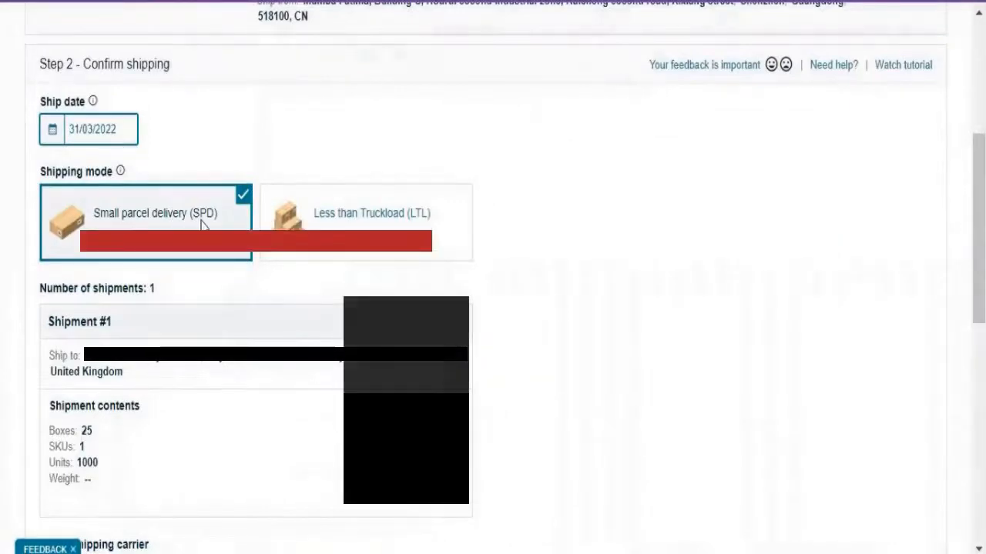
{"action": "scroll", "coordinate": [342, 296], "scroll_direction": "down", "scroll_amount": 2}
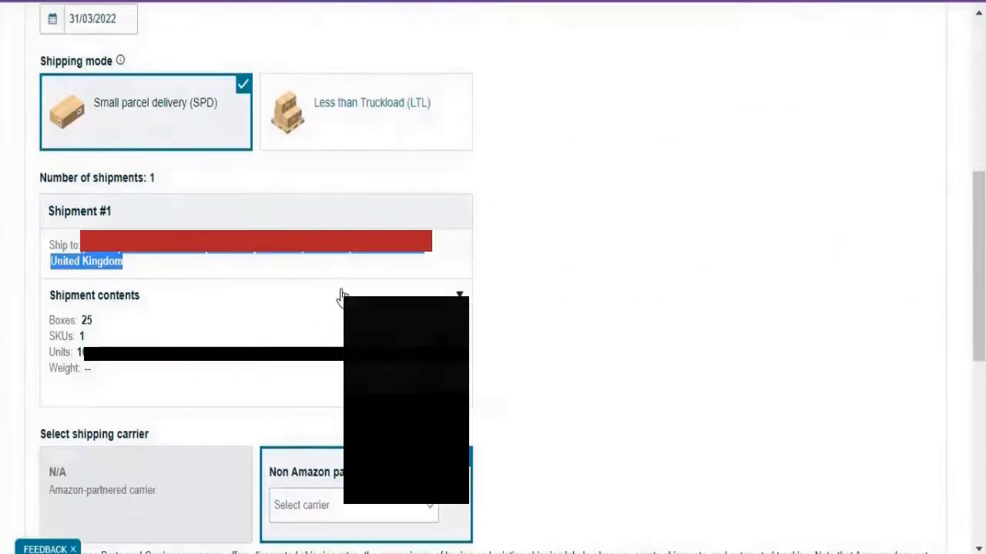
{"action": "left_click", "coordinate": [522, 264]}
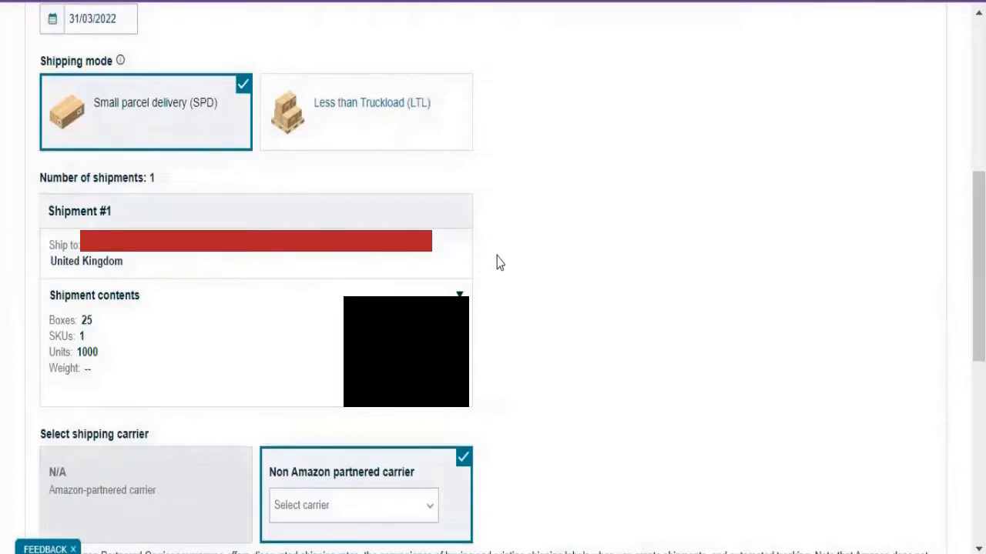
Choose Other as the non Amazon partnered carrier, then accept the charges and confirm shipping
{"action": "scroll", "coordinate": [497, 264], "scroll_direction": "down", "scroll_amount": 2}
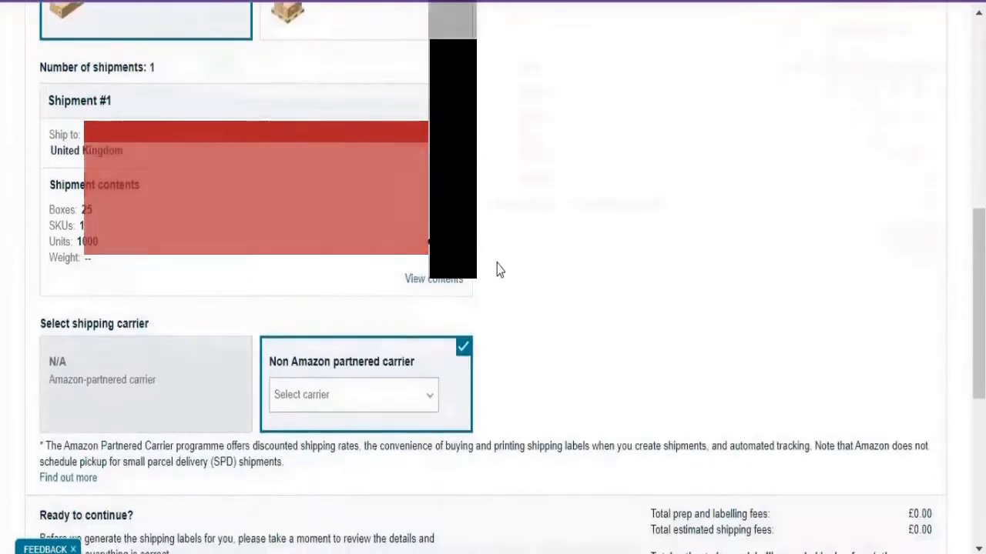
{"action": "left_click", "coordinate": [424, 396]}
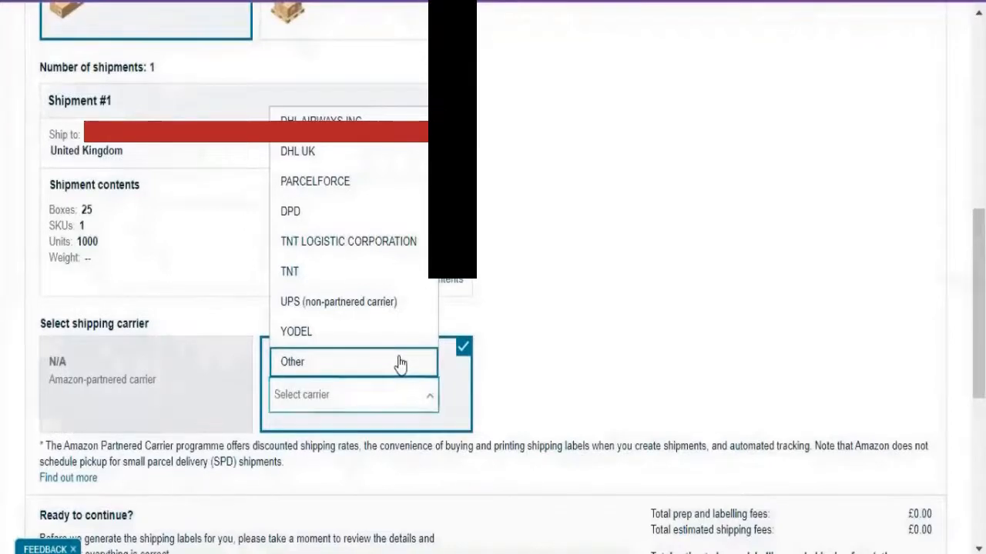
{"action": "left_click", "coordinate": [399, 364]}
{"action": "scroll", "coordinate": [506, 335], "scroll_direction": "down", "scroll_amount": 2}
{"action": "scroll", "coordinate": [501, 332], "scroll_direction": "down", "scroll_amount": 2}
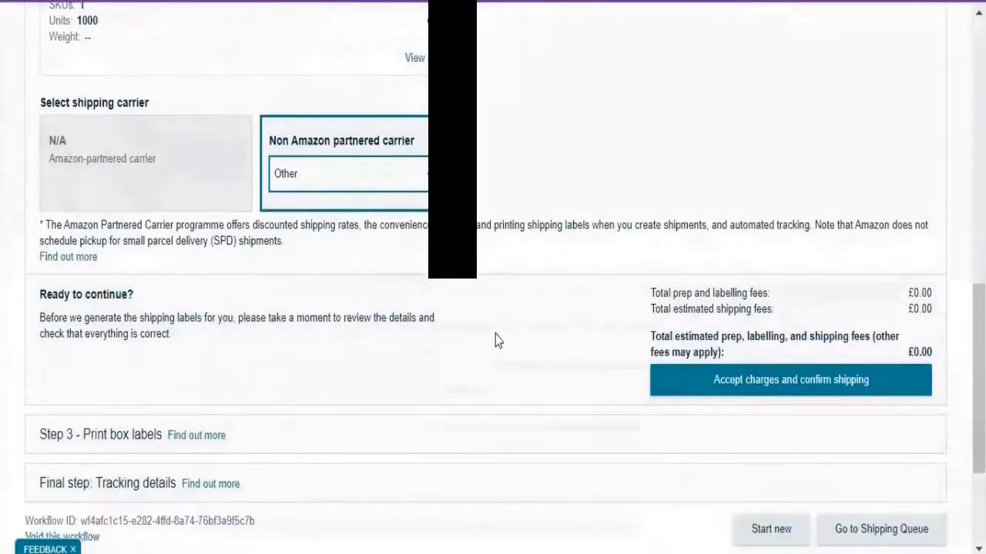
{"action": "left_click", "coordinate": [745, 378]}
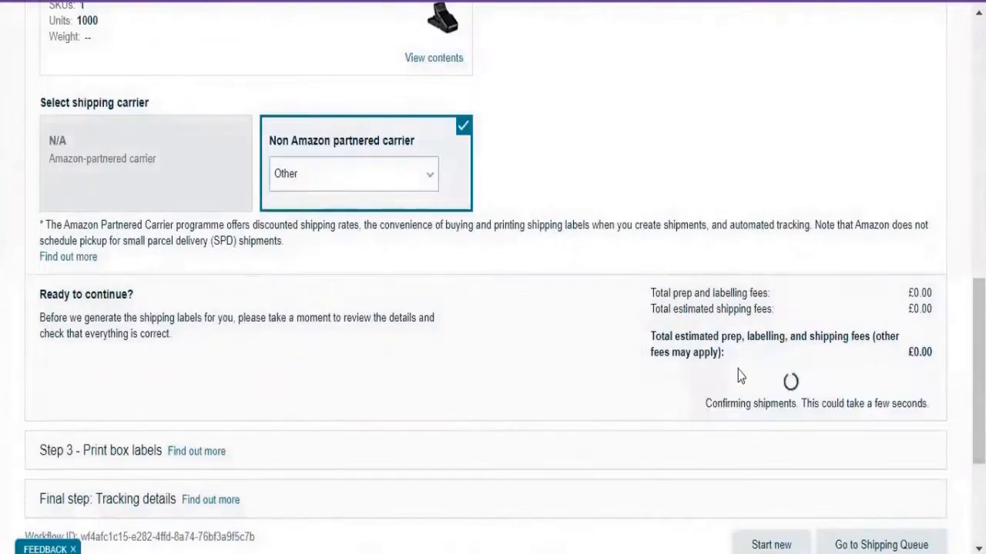
Print the box labels for Shipment #1 in the 99.1 X 139 mm (A4) format
{"action": "scroll", "coordinate": [728, 368], "scroll_direction": "down", "scroll_amount": 2}
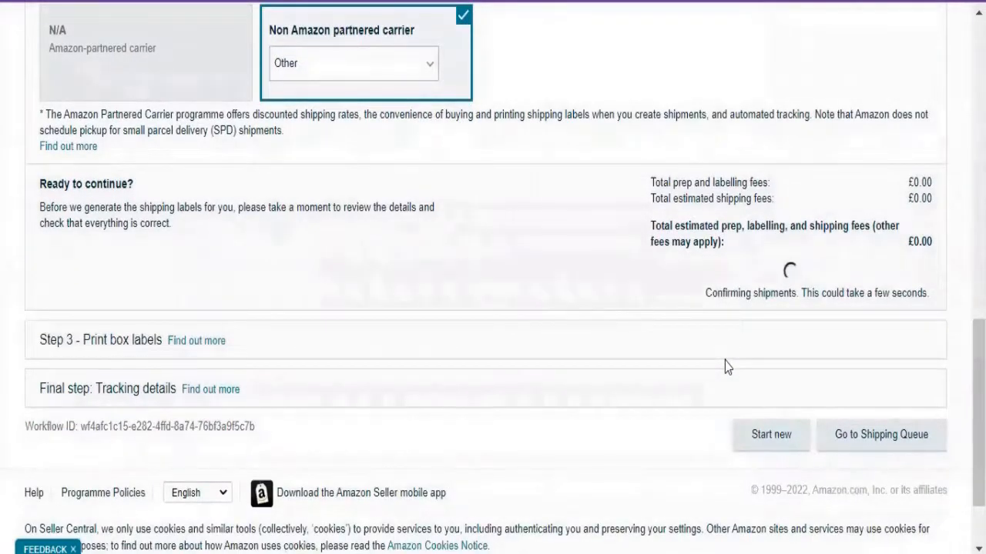
{"action": "left_click", "coordinate": [362, 308]}
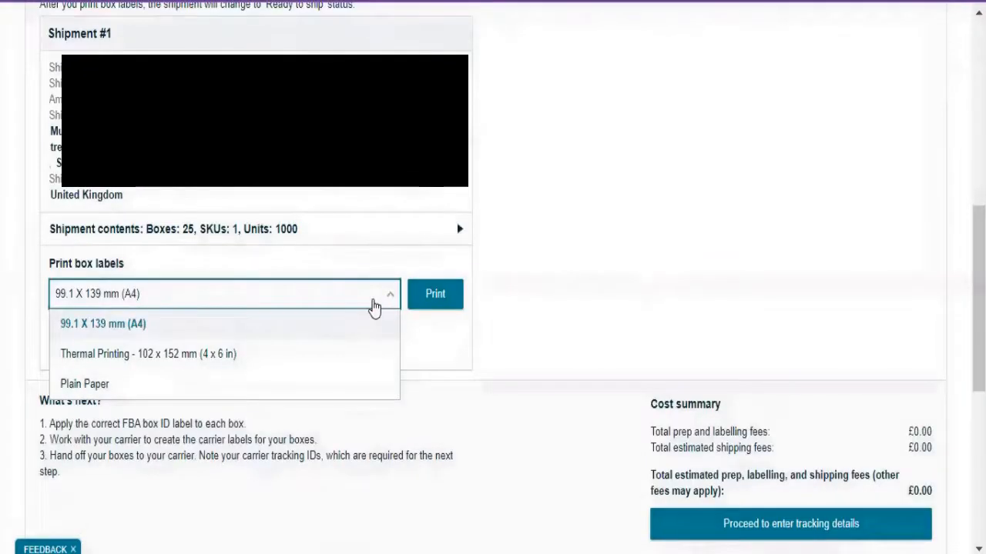
{"action": "left_click", "coordinate": [373, 307]}
{"action": "left_click", "coordinate": [433, 305]}
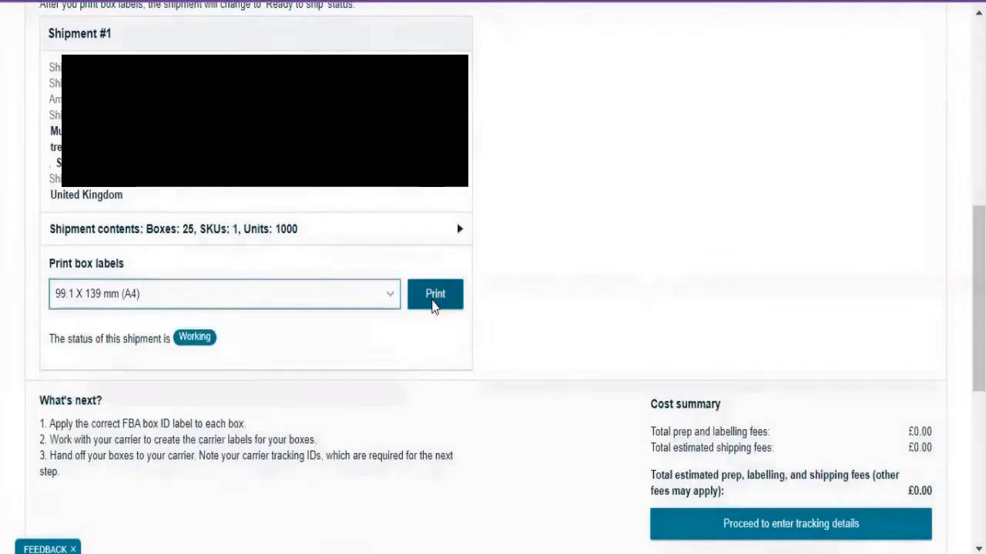
Look through the box label PDF, download it as Shipping labels.pdf and close it
{"action": "scroll", "coordinate": [433, 305], "scroll_direction": "down", "scroll_amount": 10}
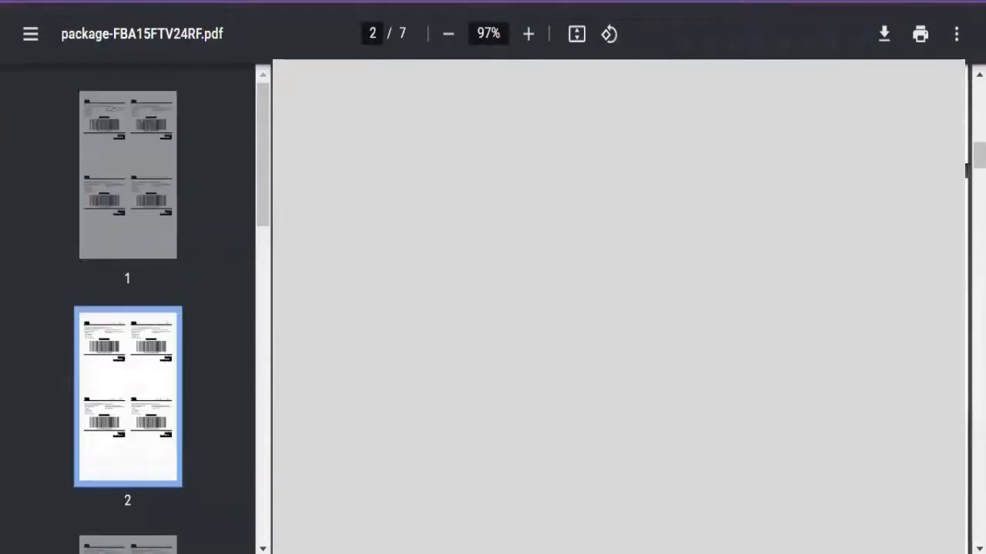
{"action": "scroll", "coordinate": [433, 305], "scroll_direction": "down", "scroll_amount": 15}
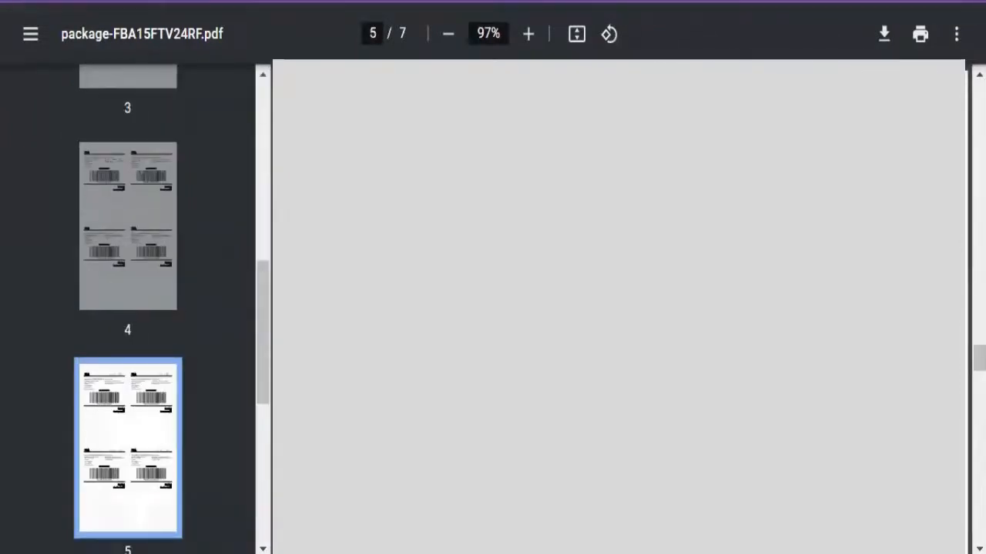
{"action": "scroll", "coordinate": [619, 306], "scroll_direction": "down", "scroll_amount": 10}
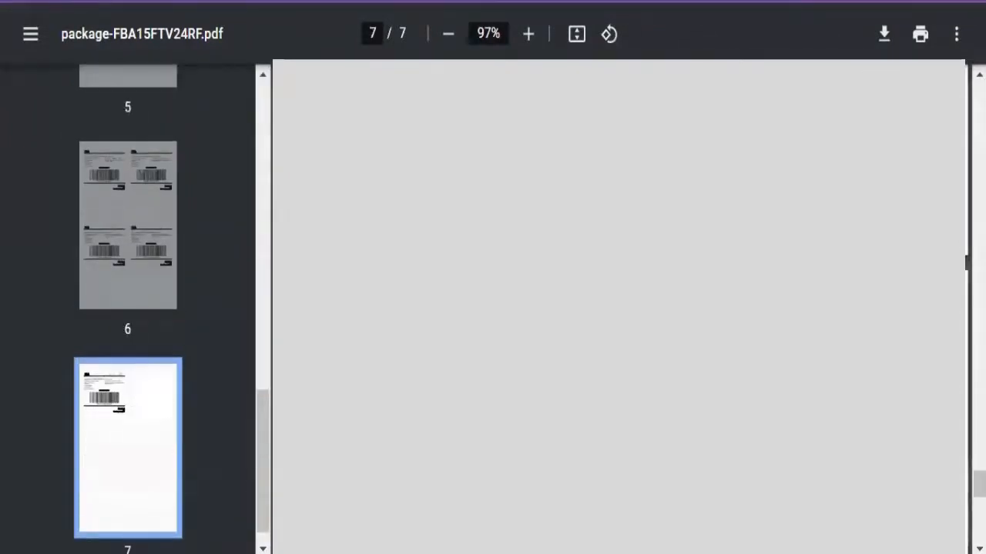
{"action": "scroll", "coordinate": [619, 306], "scroll_direction": "down", "scroll_amount": 5}
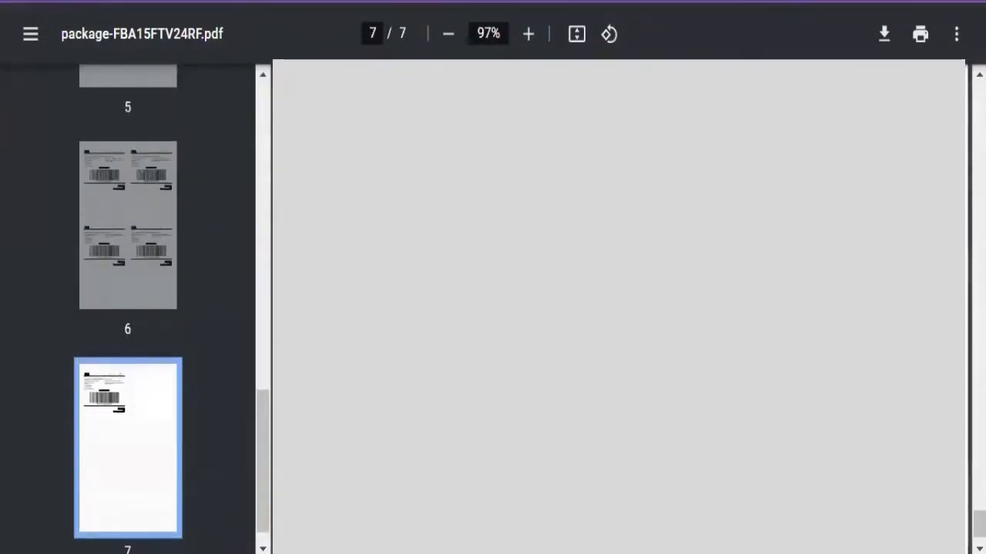
{"action": "left_click", "coordinate": [886, 35]}
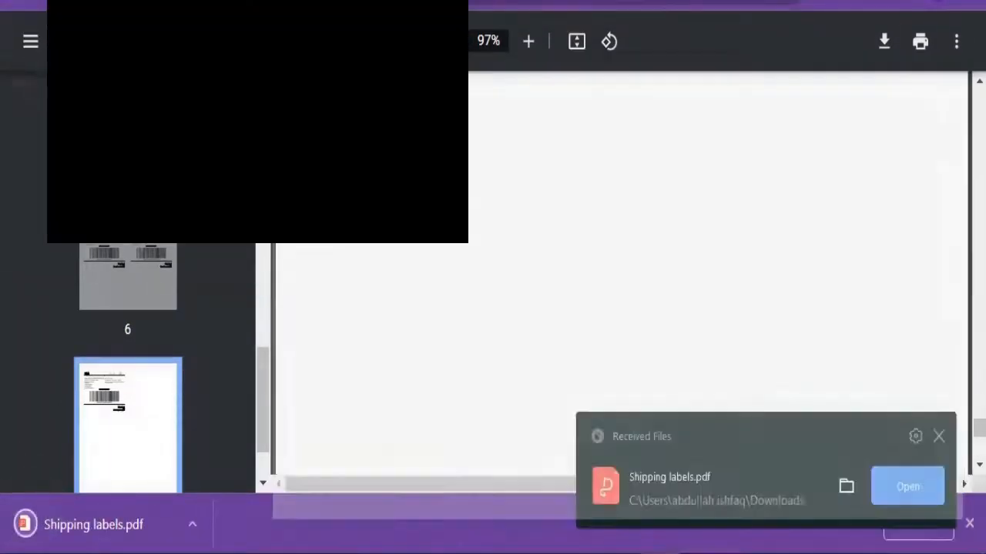
{"action": "key", "text": "ctrl+w"}
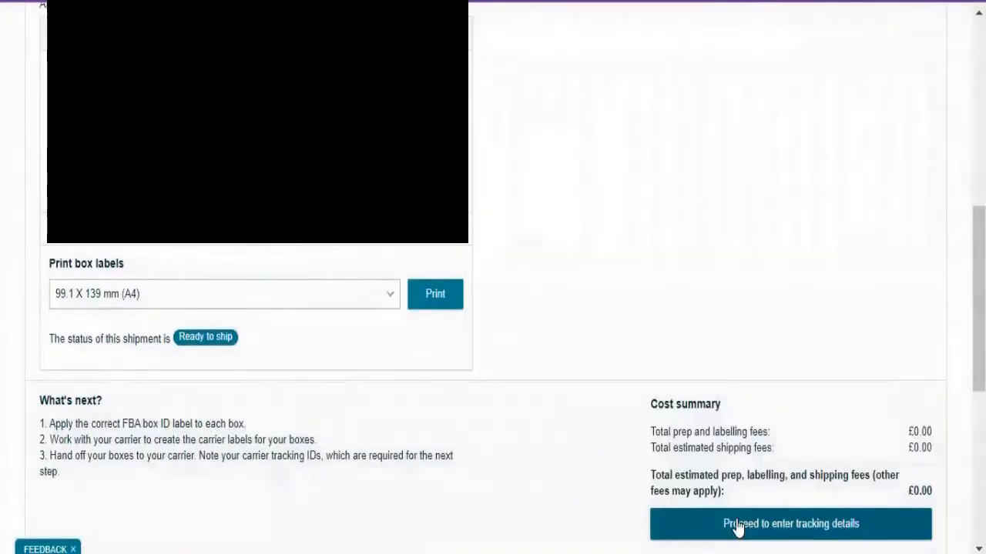
Proceed to the tracking details and examine the tracking ID fields for all boxes in the shipment
{"action": "left_click", "coordinate": [736, 525]}
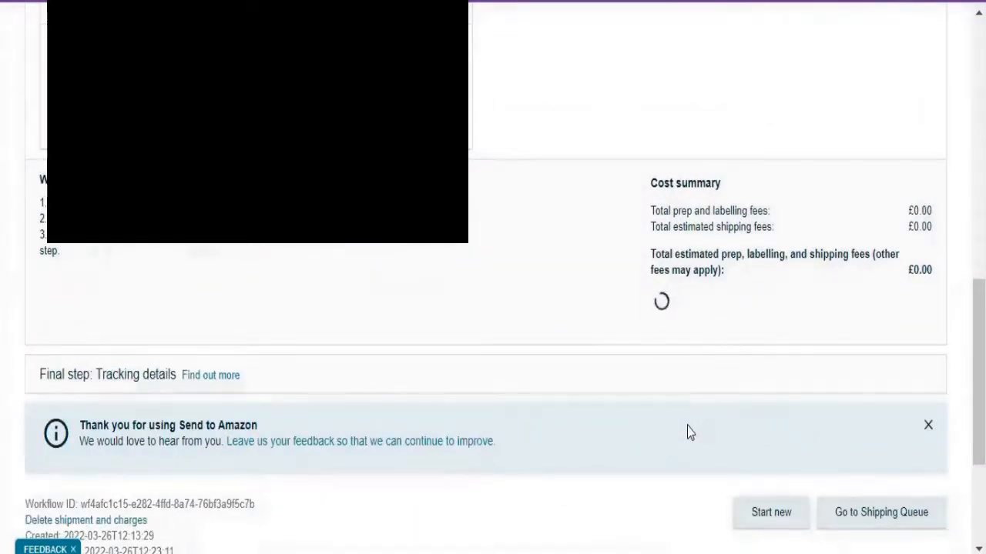
{"action": "scroll", "coordinate": [328, 367], "scroll_direction": "down", "scroll_amount": 5}
{"action": "scroll", "coordinate": [328, 375], "scroll_direction": "down", "scroll_amount": 15}
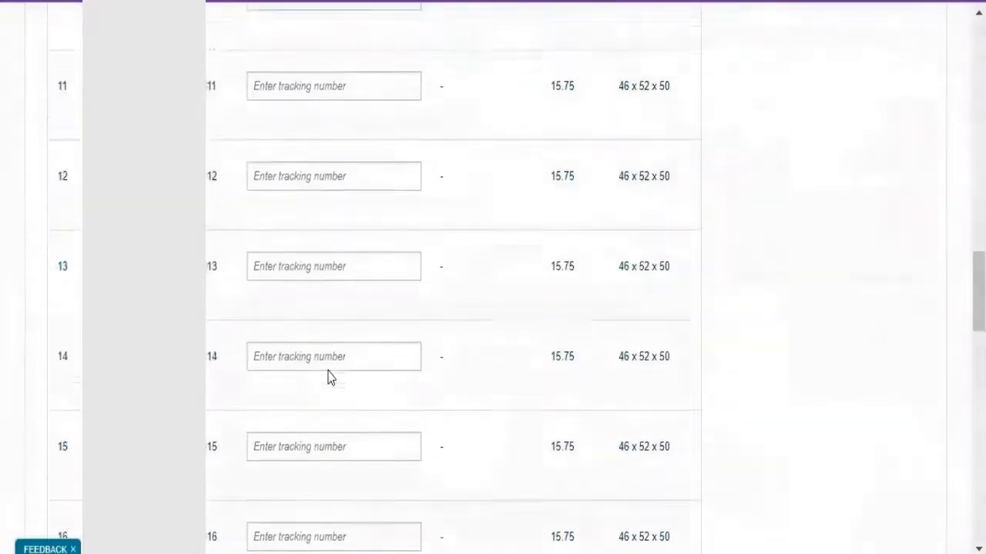
{"action": "scroll", "coordinate": [329, 377], "scroll_direction": "down", "scroll_amount": 3}
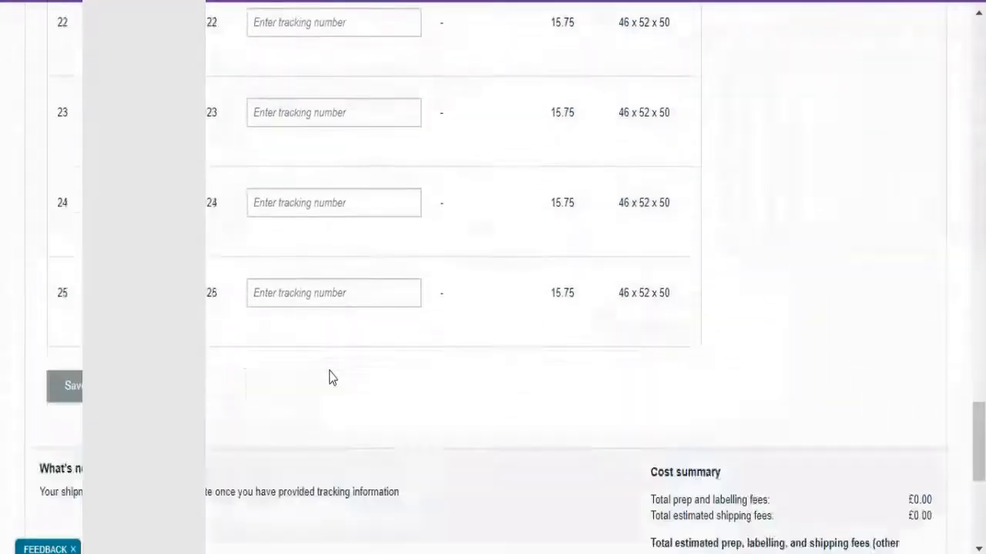
{"action": "scroll", "coordinate": [329, 377], "scroll_direction": "up", "scroll_amount": 6}
{"action": "scroll", "coordinate": [329, 378], "scroll_direction": "up", "scroll_amount": 17}
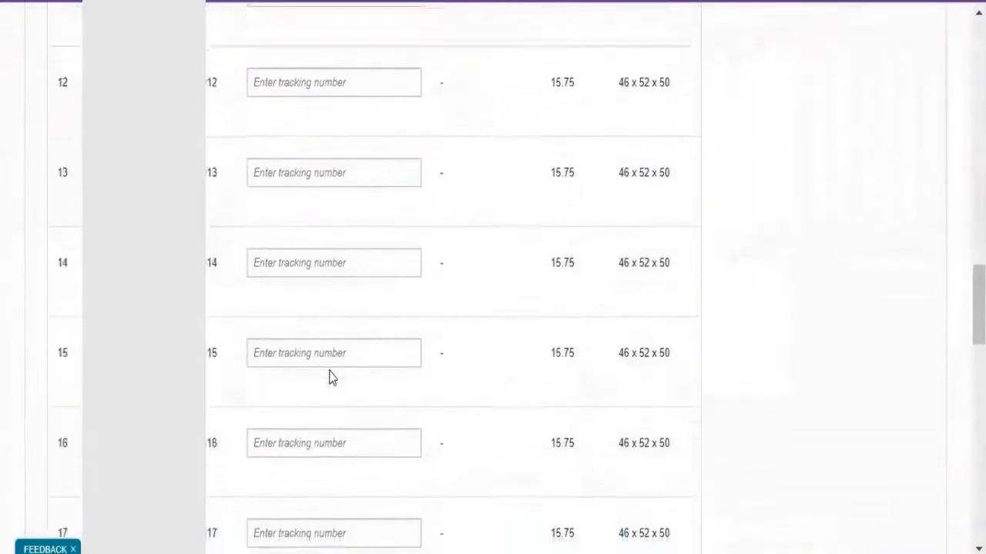
{"action": "scroll", "coordinate": [329, 377], "scroll_direction": "up", "scroll_amount": 4}
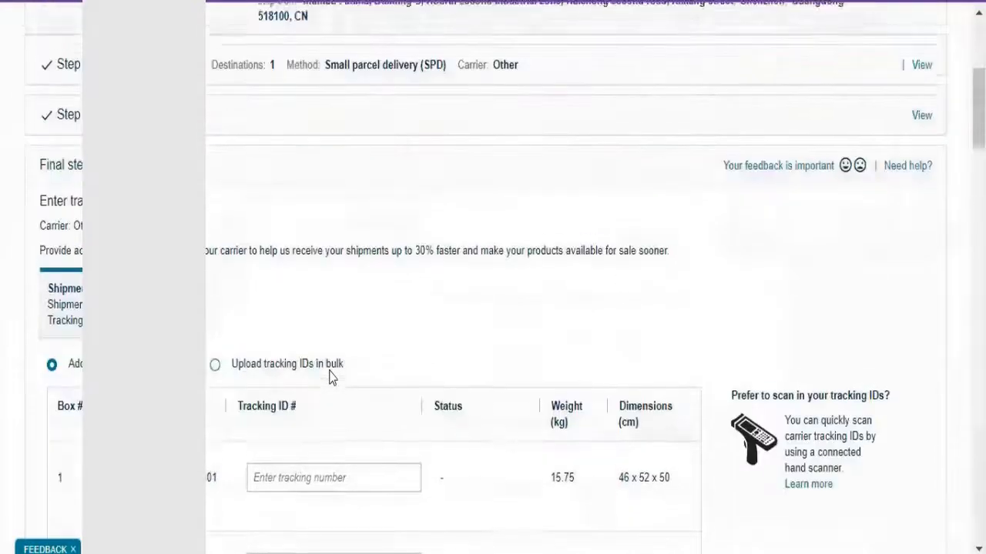
{"action": "scroll", "coordinate": [330, 376], "scroll_direction": "down", "scroll_amount": 20}
{"action": "scroll", "coordinate": [356, 416], "scroll_direction": "down", "scroll_amount": 5}
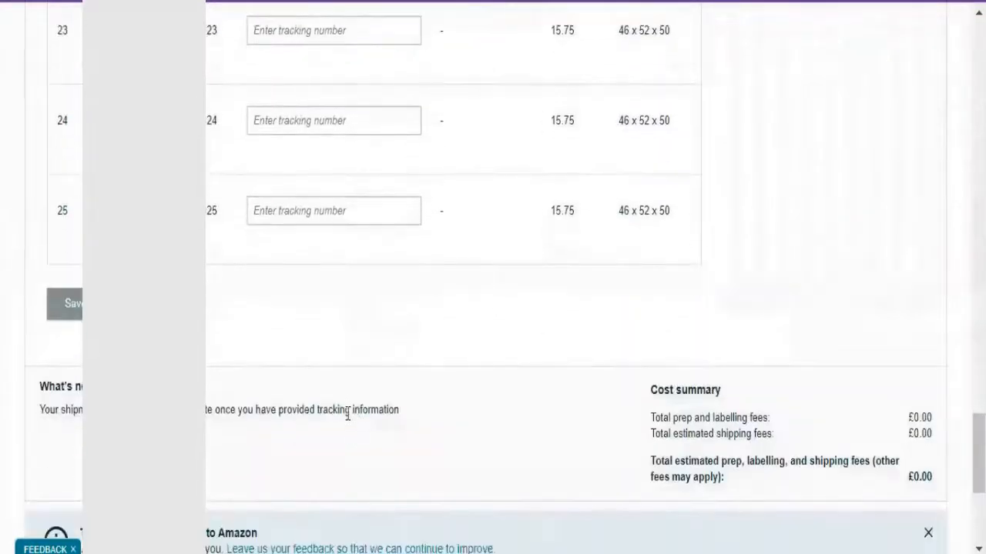